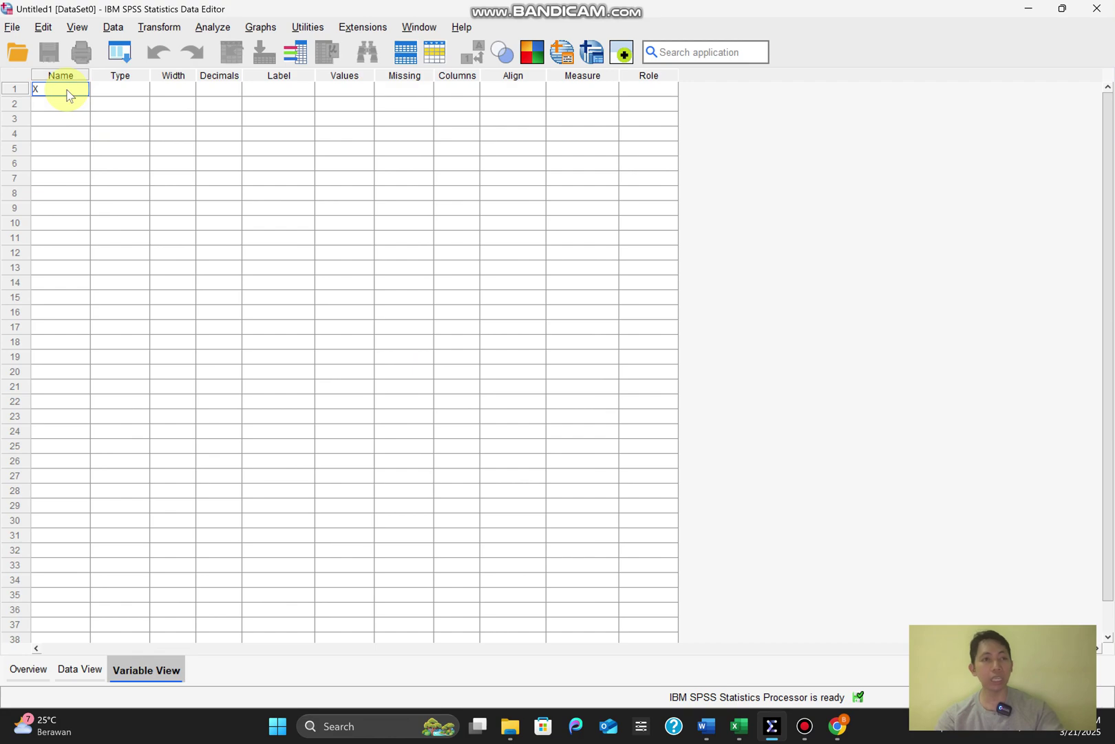
- Name the second variable Y, and label X as "Layanan Akademik" and Y as "Kepuasan Mahasiswa"
text(Y)
key(Tab)
key(Tab)
key(Tab)
key(Tab)
key(Up)
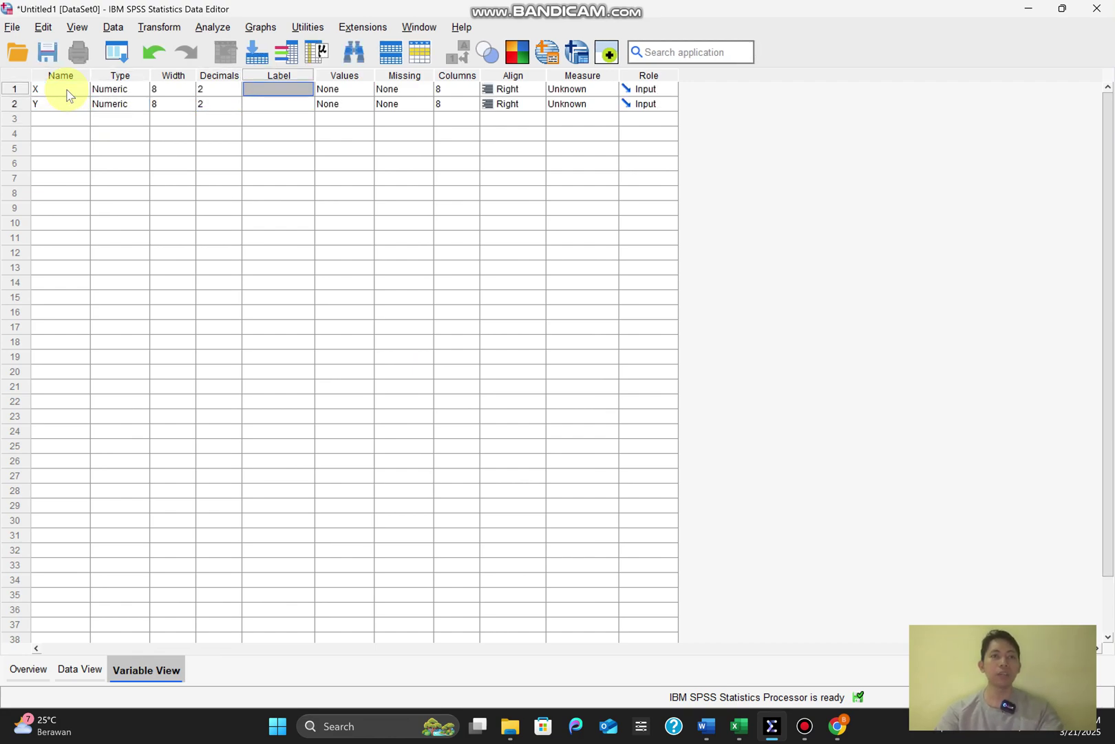
text(La)
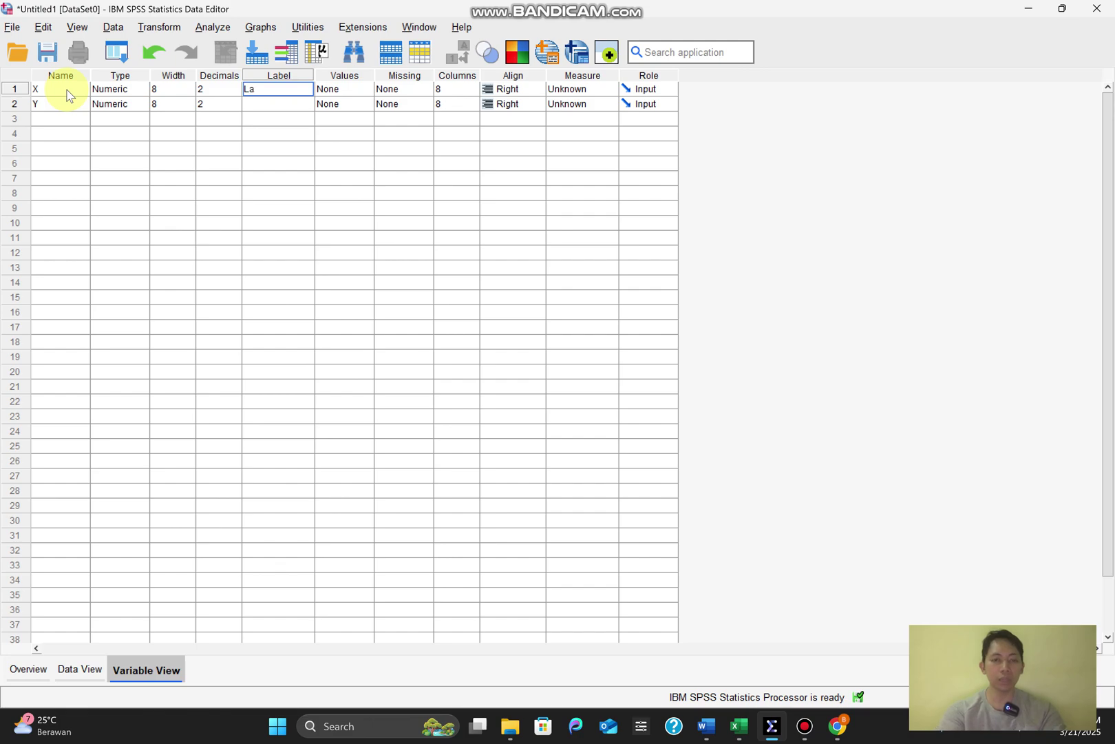
text(yanan Akademik)
key(Return)
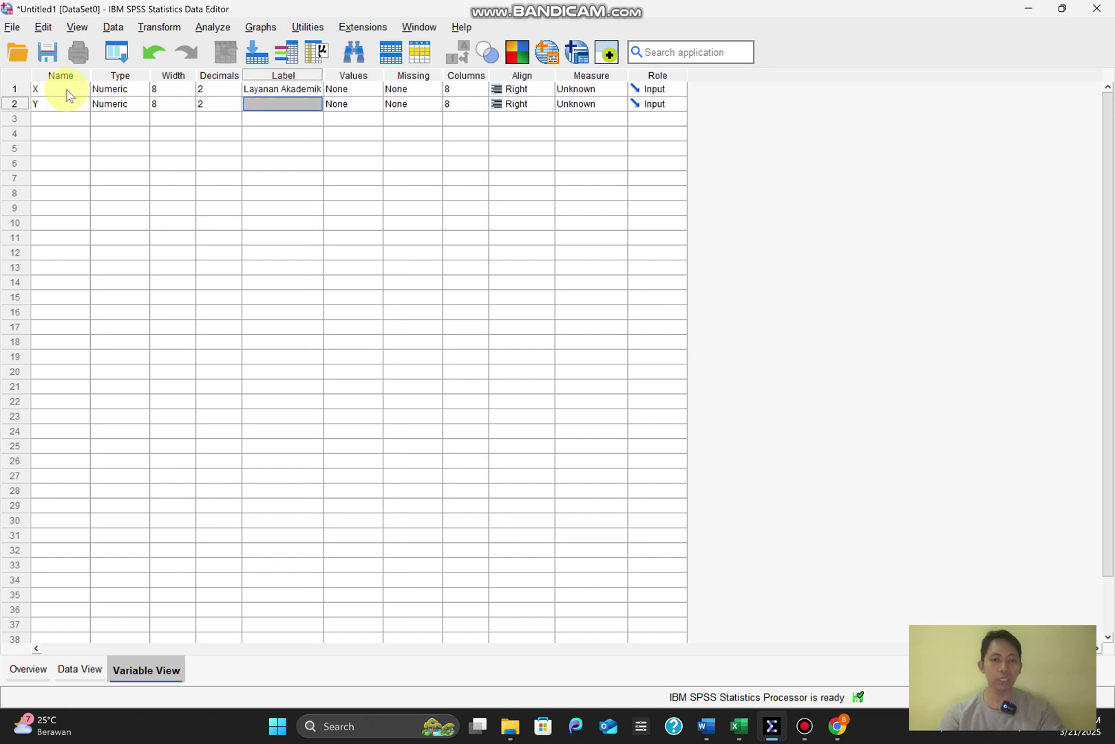
text(Kepuasan)
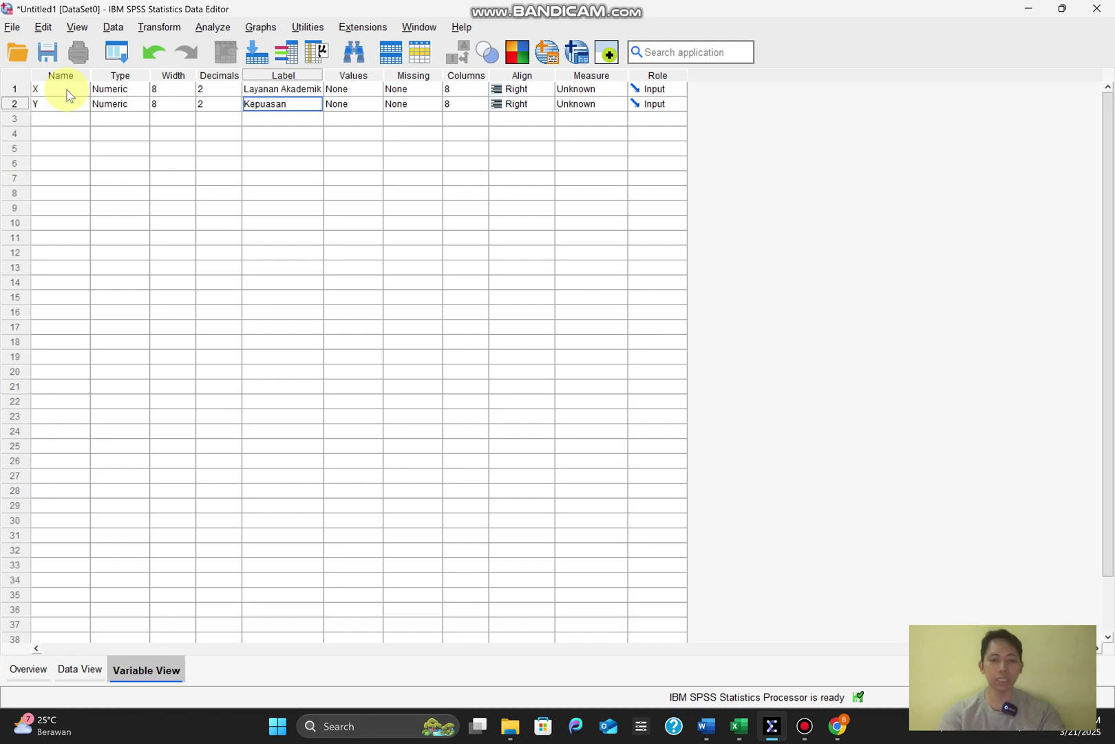
text( Mahasiswa)
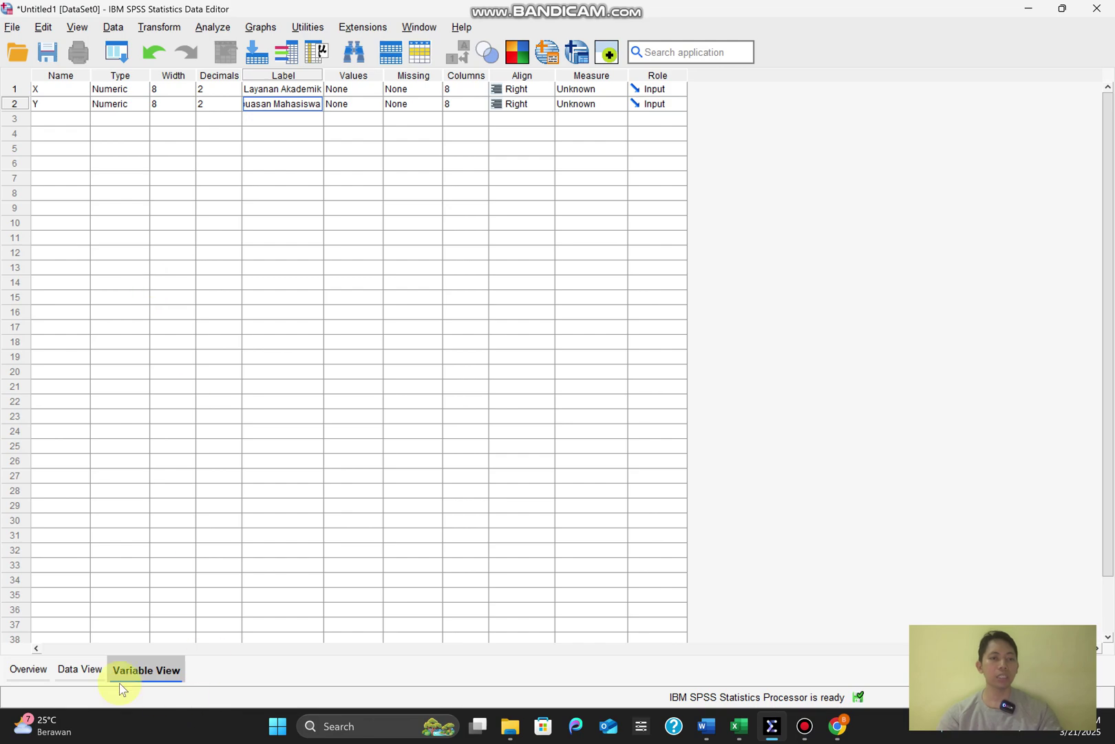
- Copy the 12 Skor Total scores of the LAYANAN AKADEMIK table from Excel workbook Book1 into the SPSS X column, starting at row 1
click(83, 669)
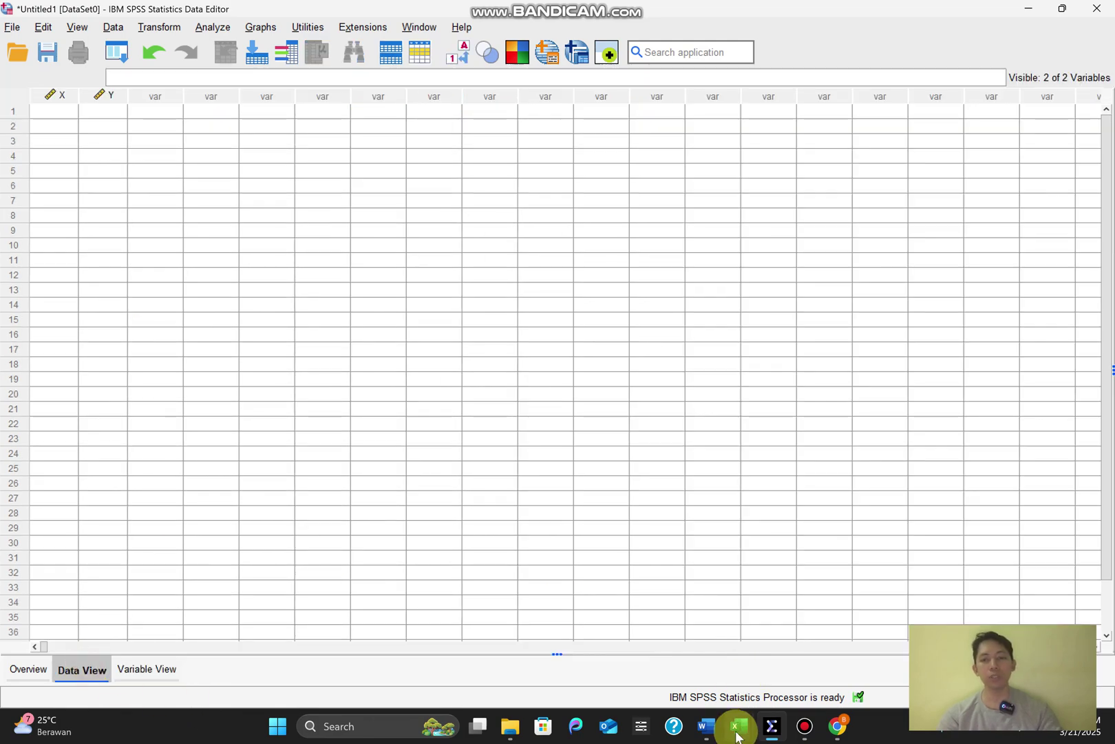
mouse_move(740, 726)
click(800, 661)
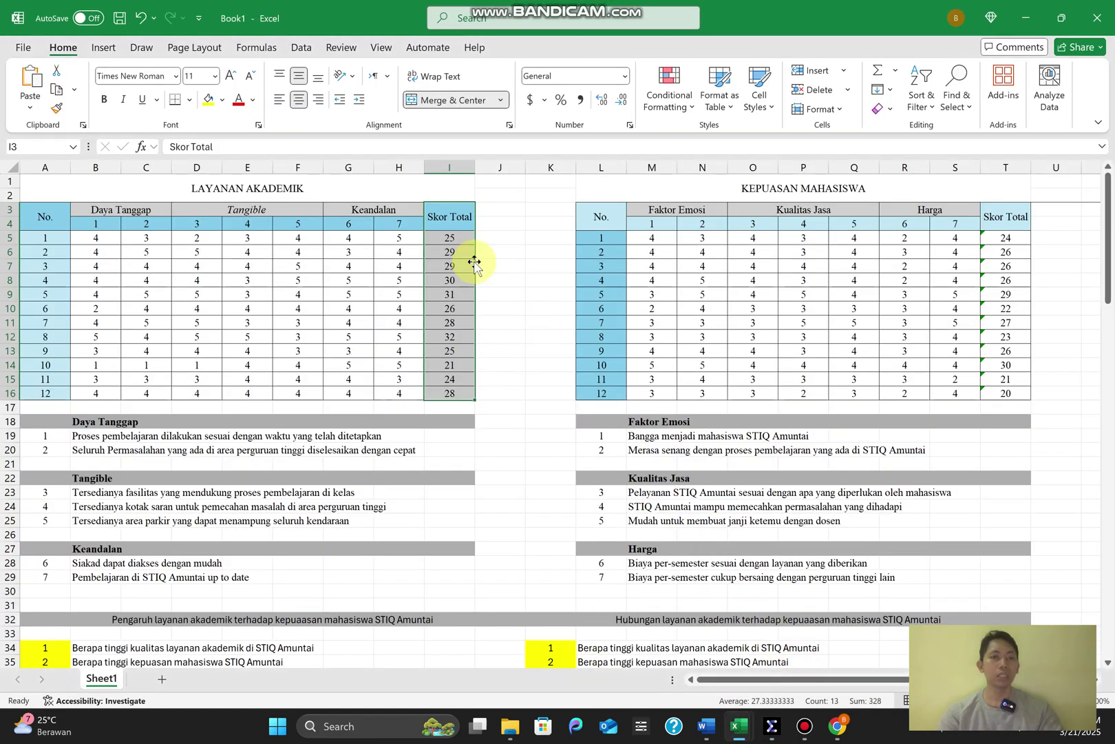
click(457, 241)
drag(458, 239, 451, 390)
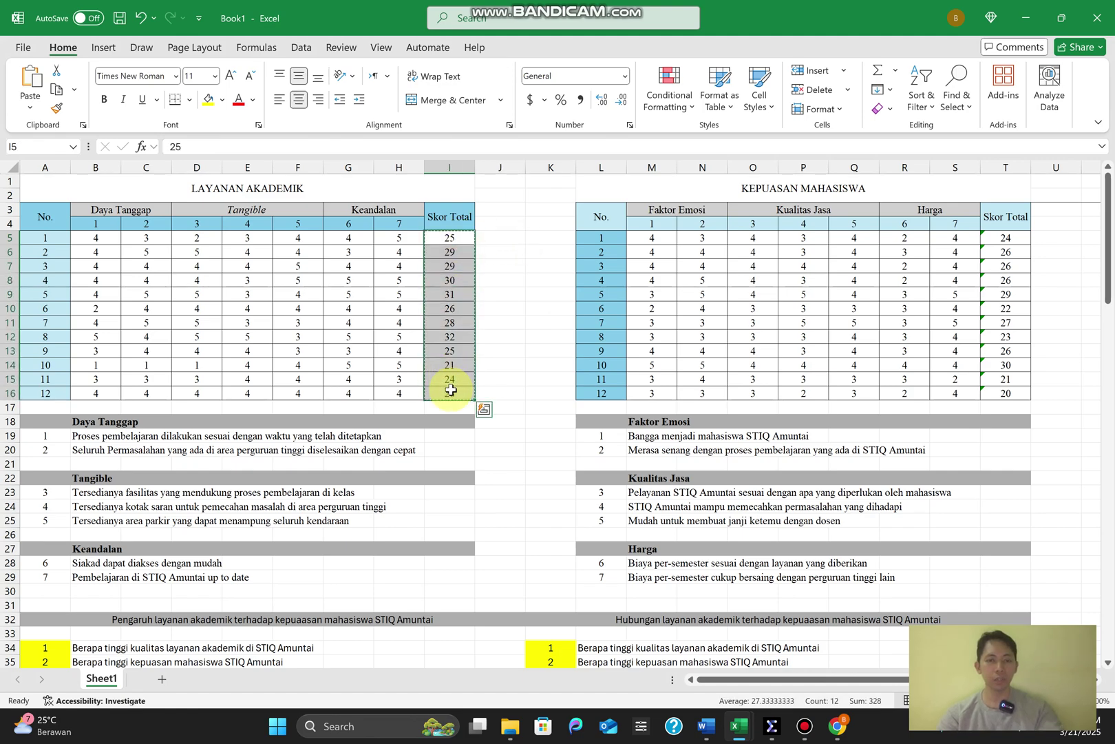
key(ctrl+c)
click(771, 725)
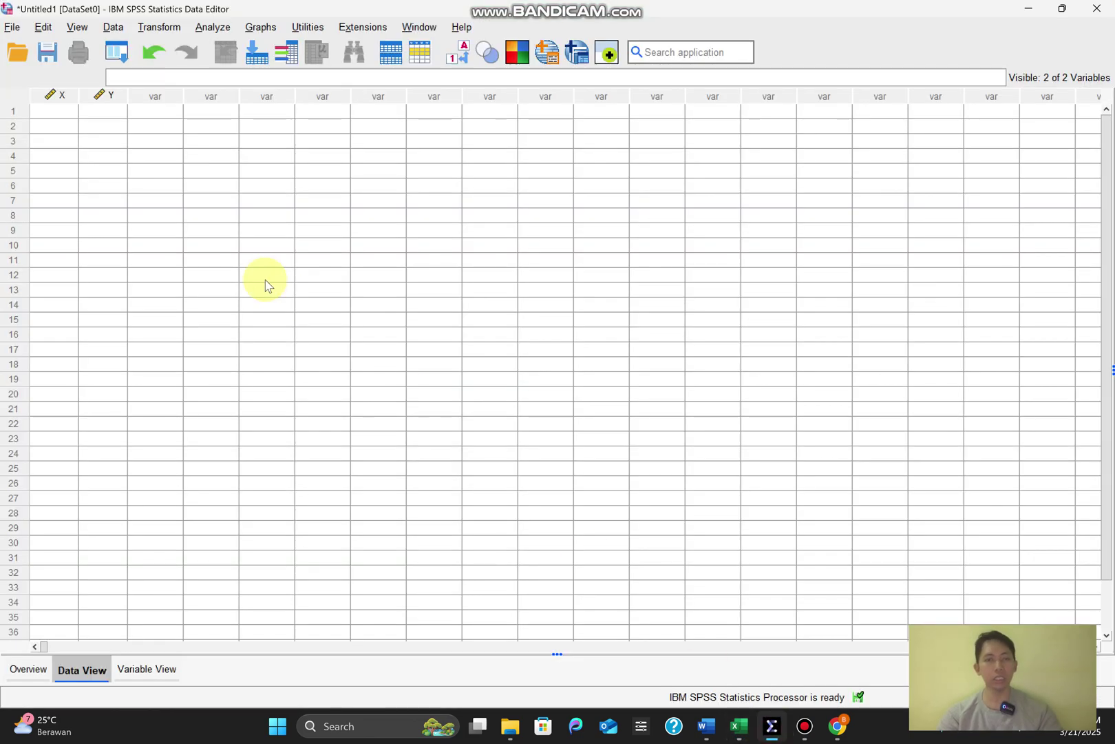
click(72, 112)
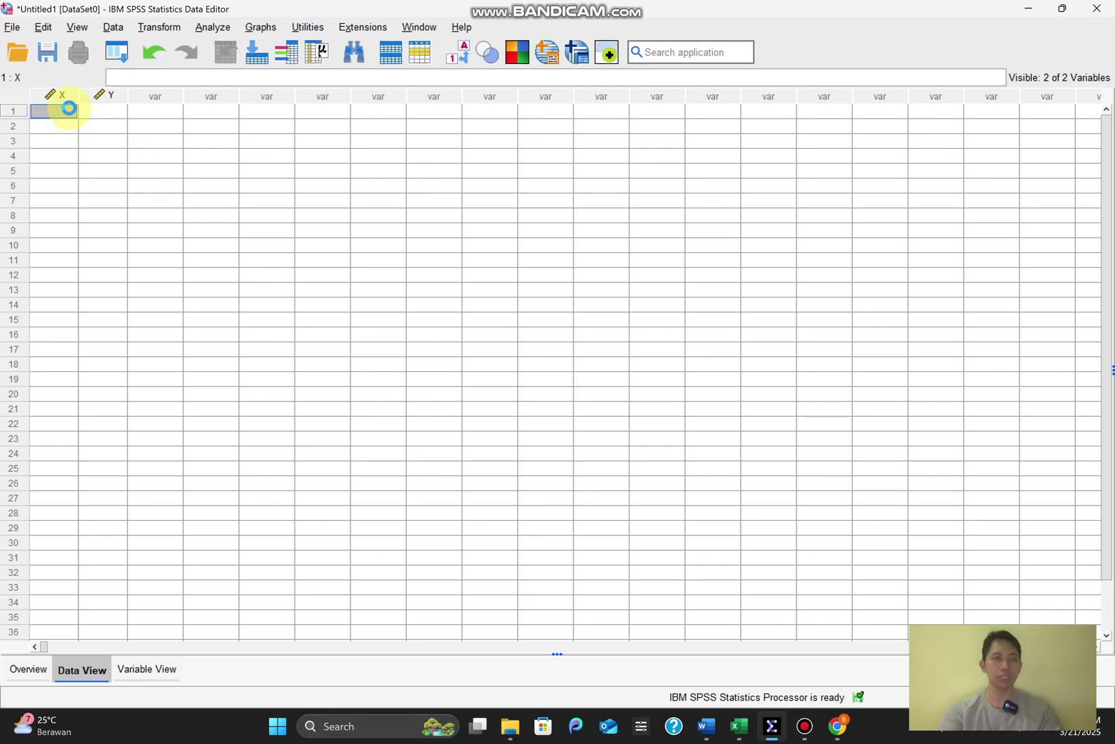
key(ctrl+v)
- Copy the 12 Skor Total scores of the KEPUASAN MAHASISWA table from Excel workbook Book1 into the SPSS Y column, starting at row 1
click(740, 727)
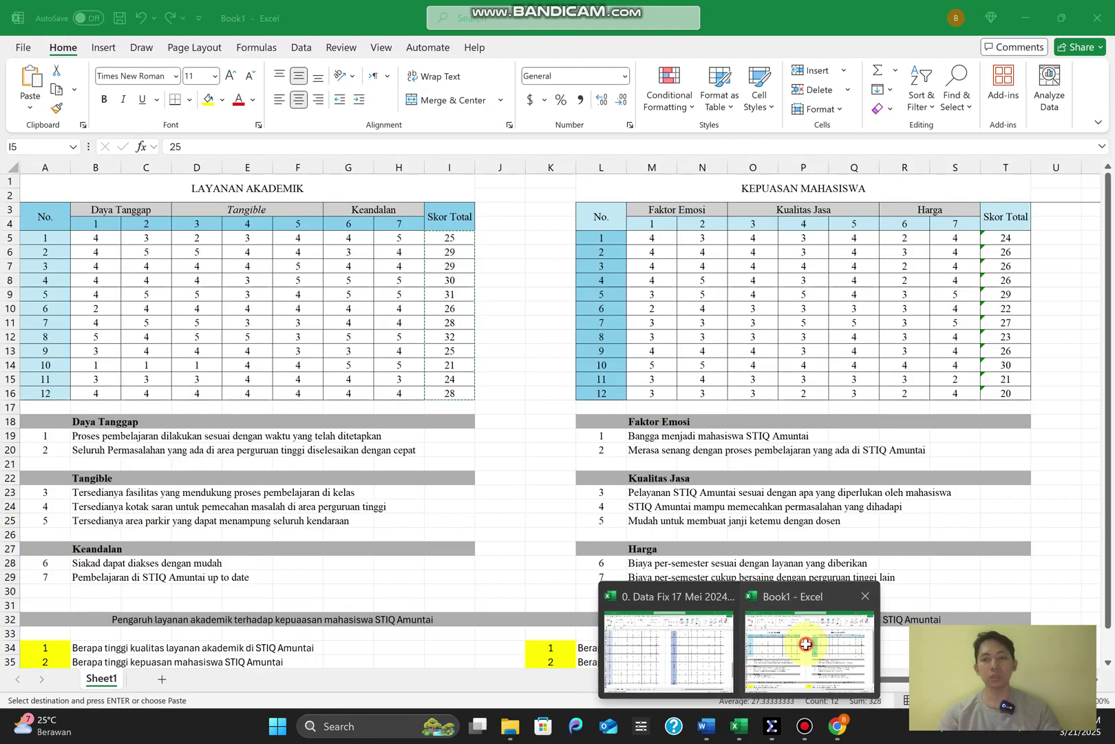
click(800, 643)
drag(1003, 235, 1003, 386)
key(ctrl+c)
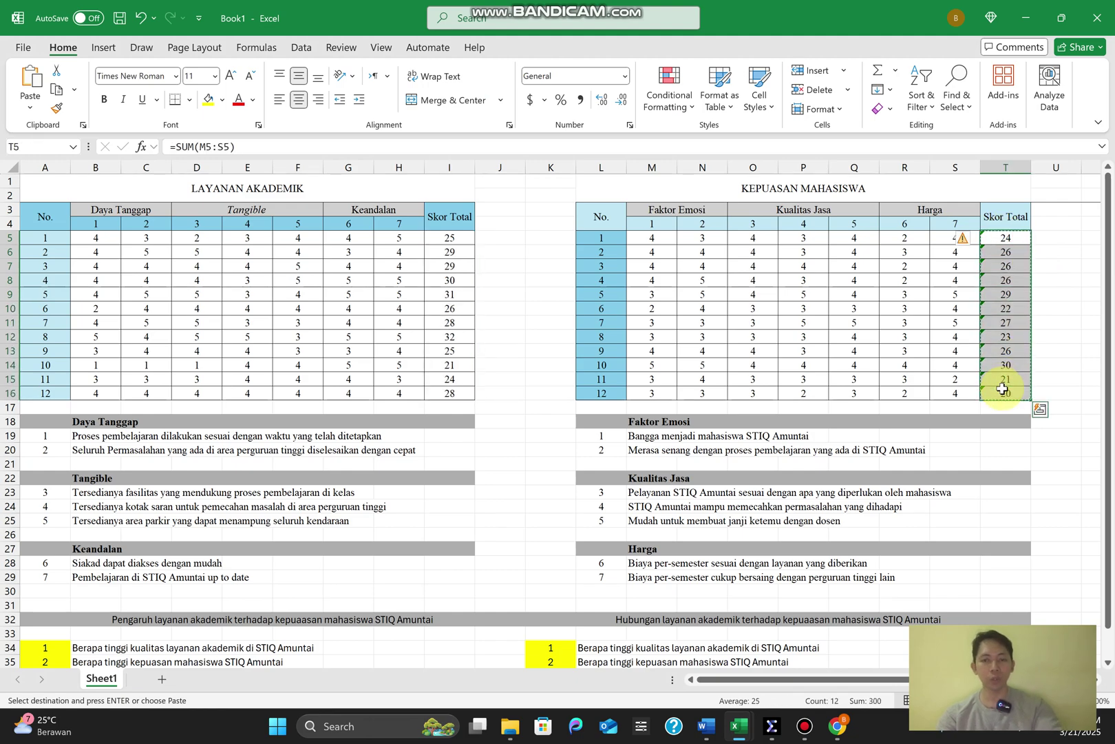
click(772, 725)
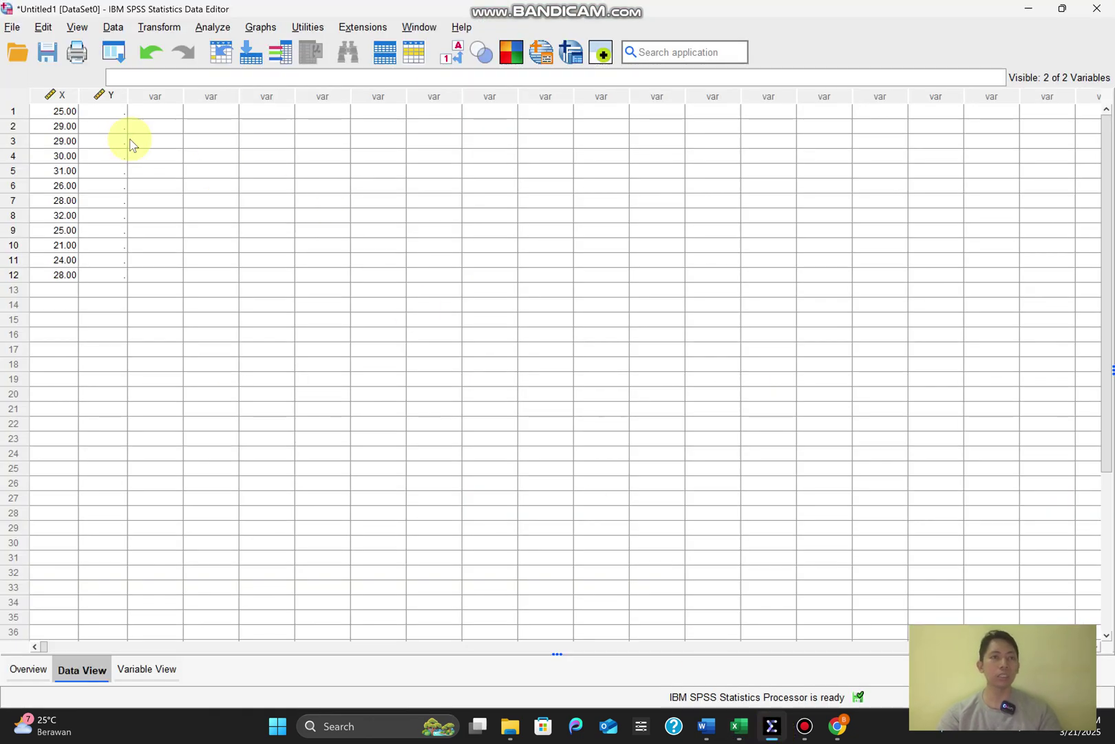
click(109, 113)
key(ctrl+v)
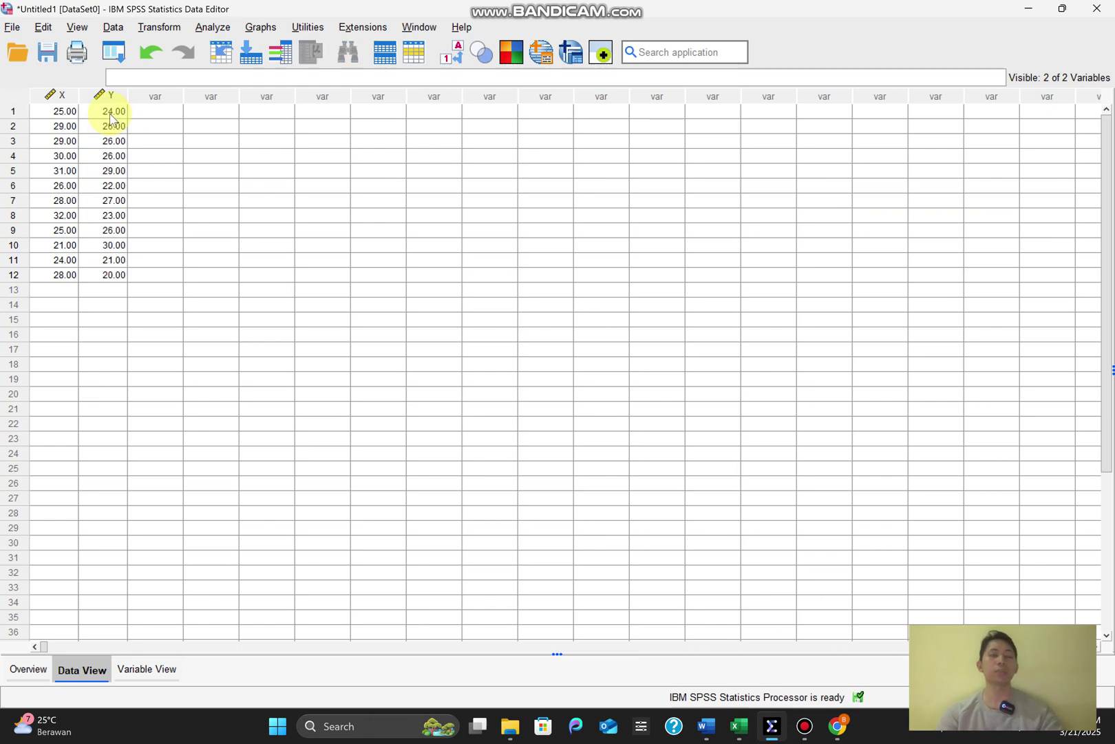
- Set up a Means comparison with Layanan Akademik as the independent and Kepuasan Mahasiswa as the dependent variable
click(213, 27)
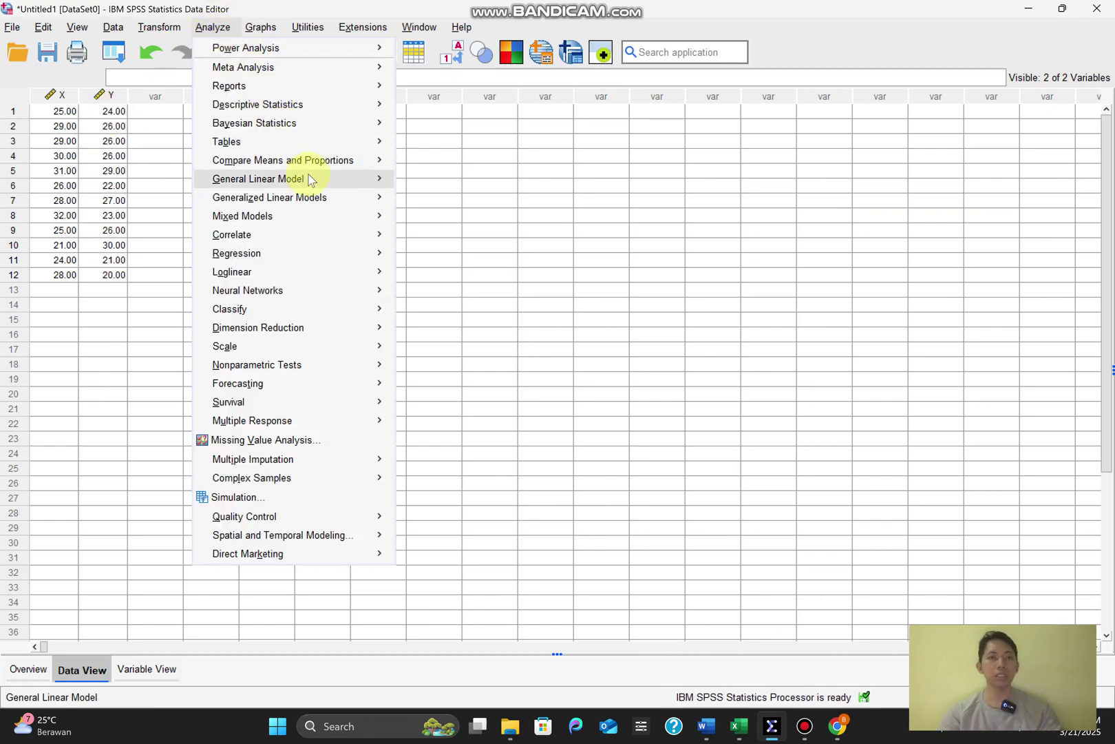
mouse_move(311, 160)
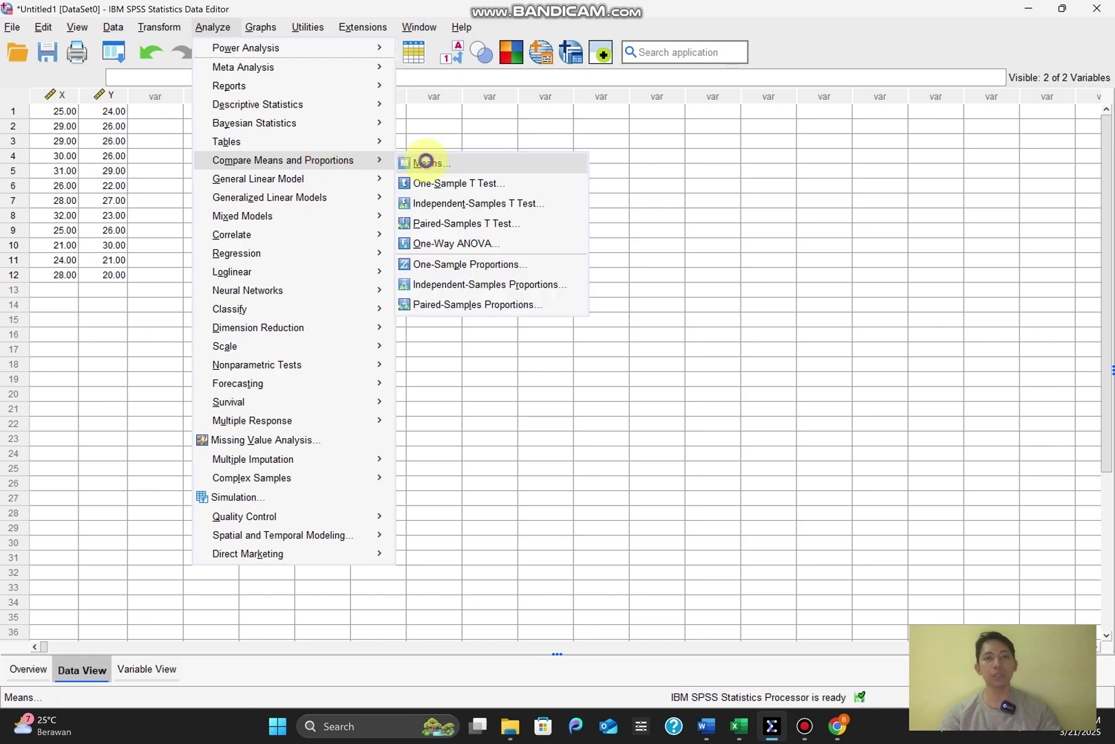
click(426, 163)
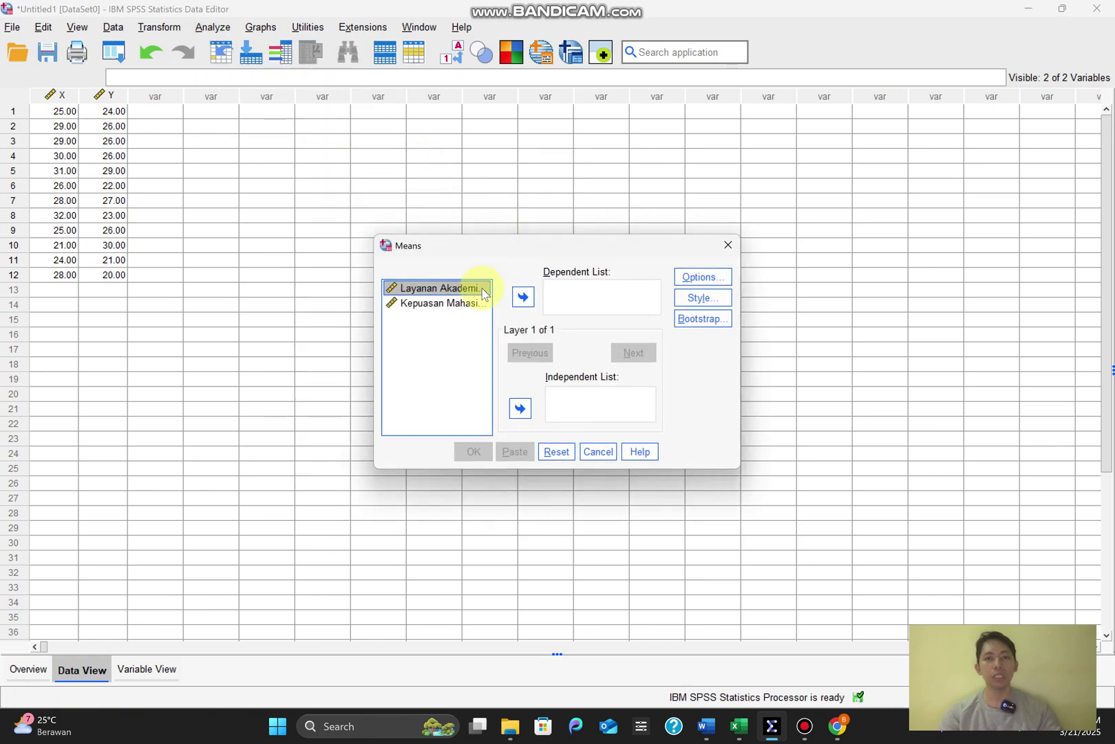
click(521, 414)
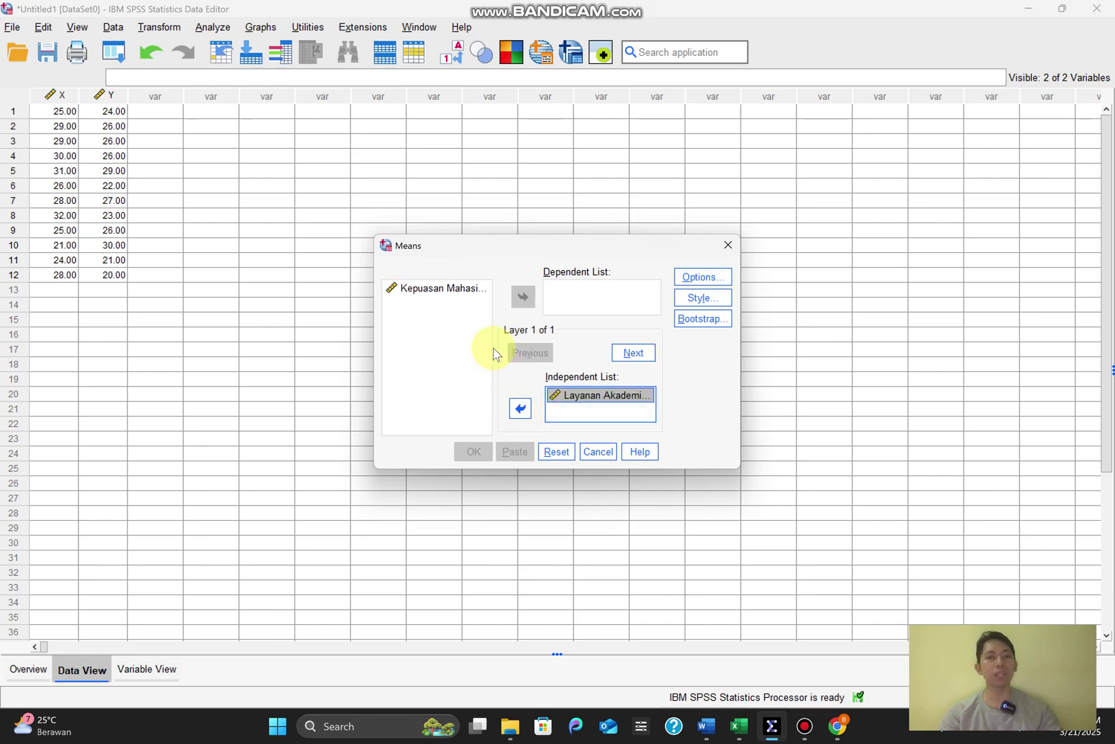
click(456, 289)
click(524, 298)
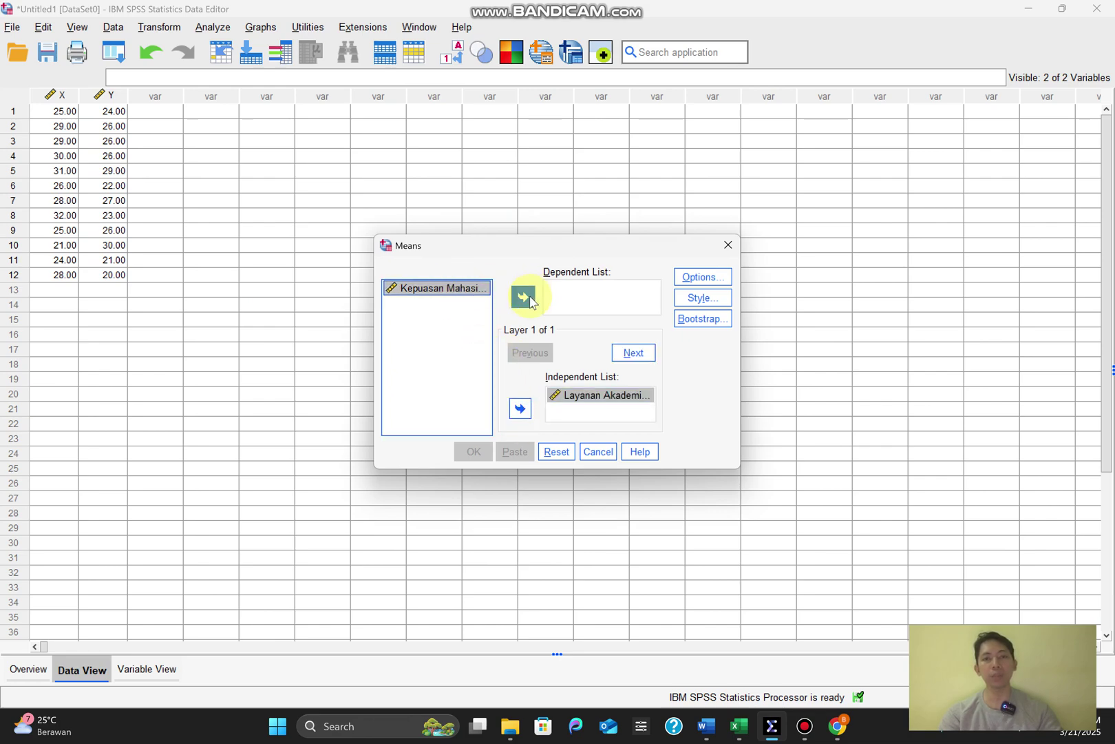
- Enable the Test for linearity option for the Means comparison and run the analysis
click(693, 278)
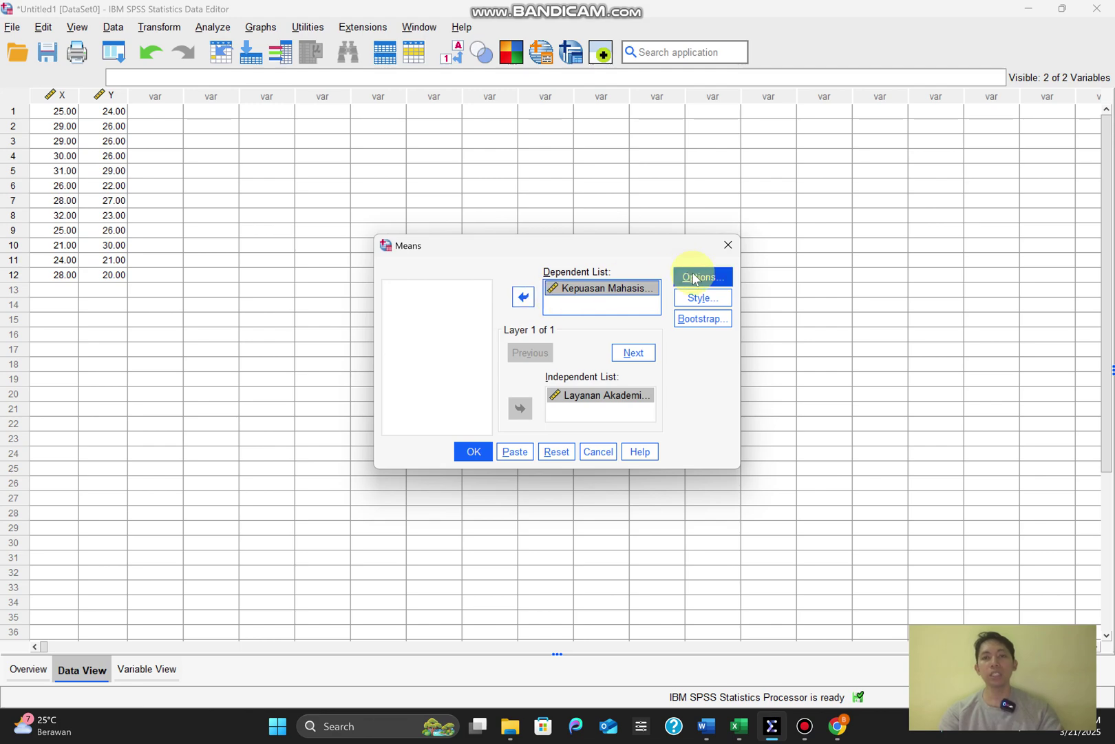
click(697, 279)
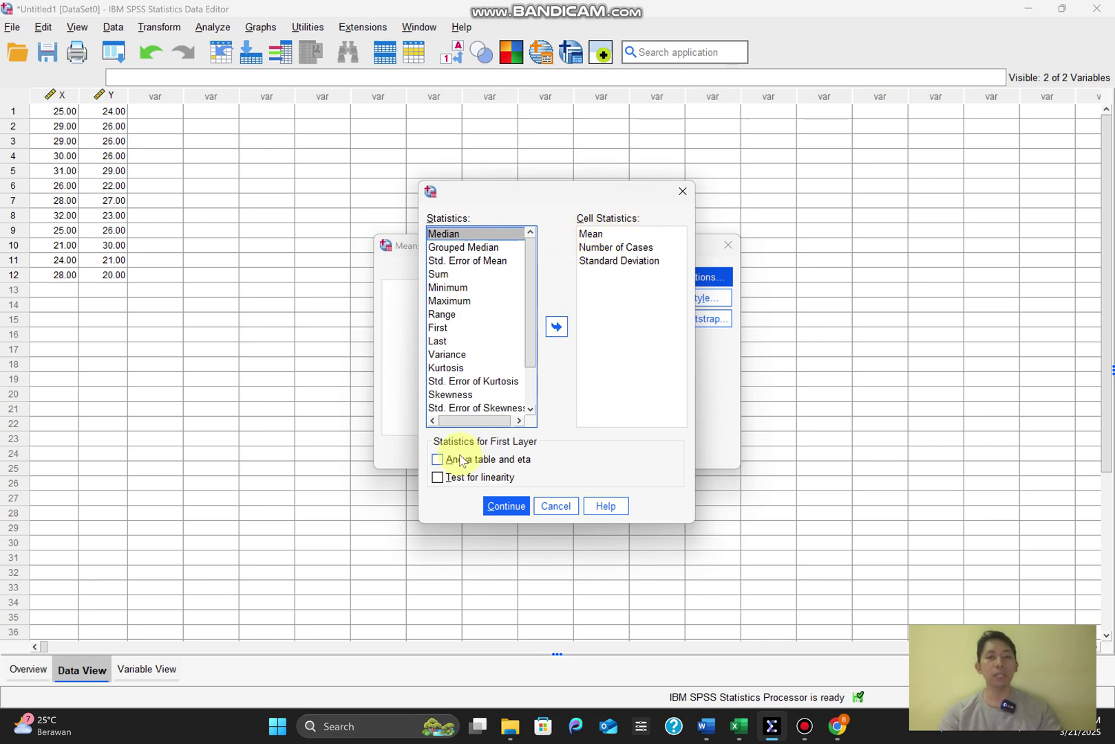
click(438, 477)
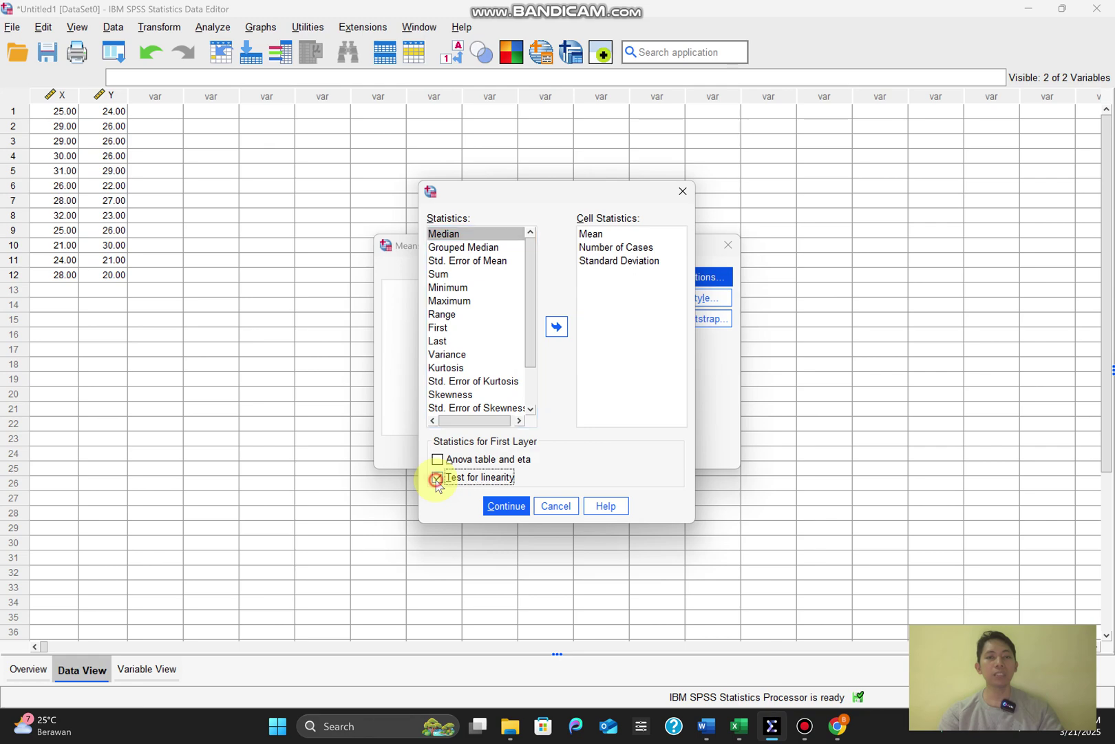
click(505, 506)
click(476, 455)
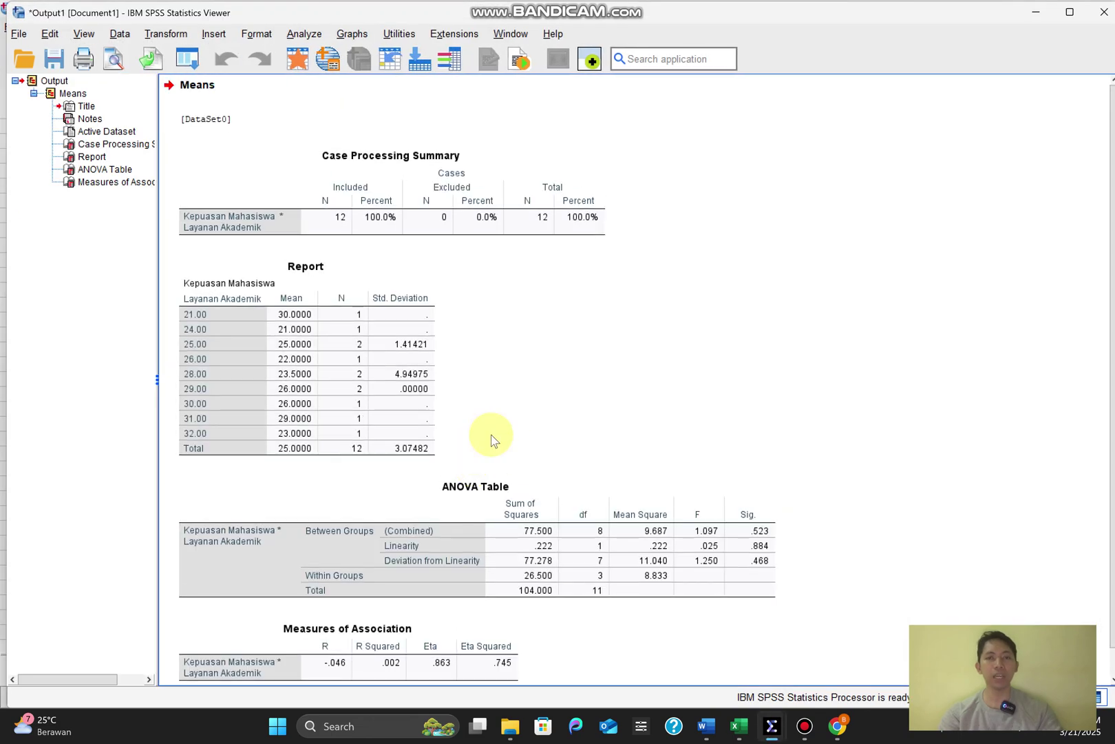
- Copy the ANOVA Table from the Means output into the blank Word document
drag(1103, 185, 1112, 331)
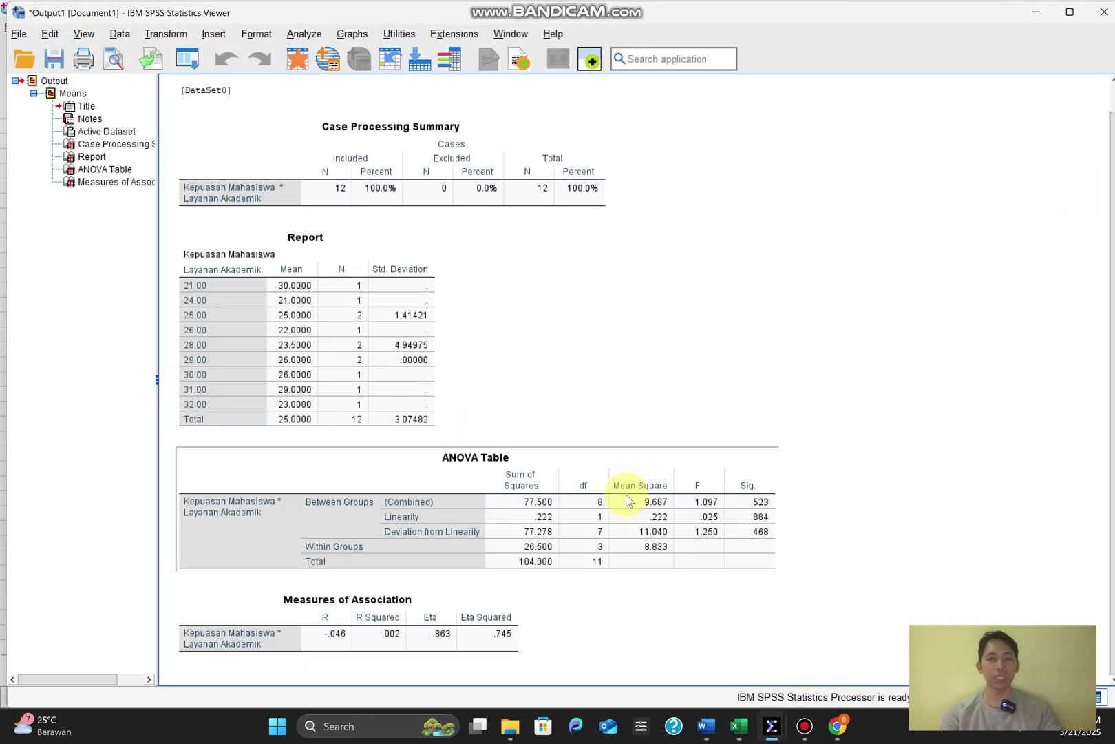
click(541, 531)
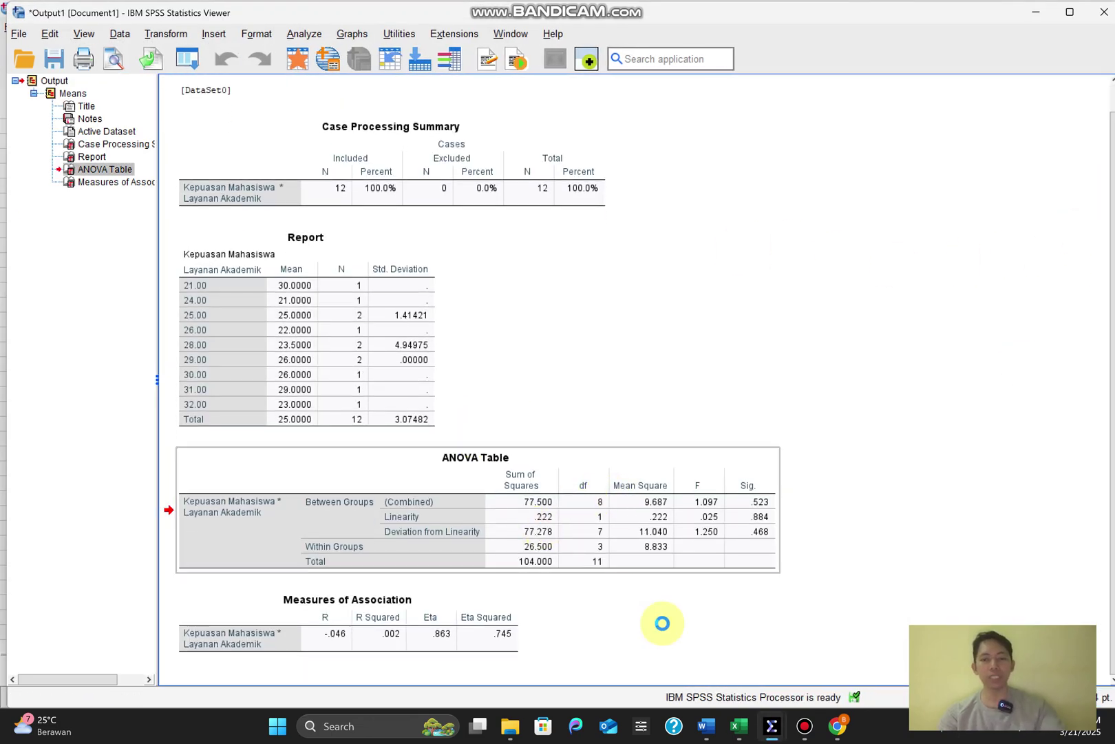
click(710, 727)
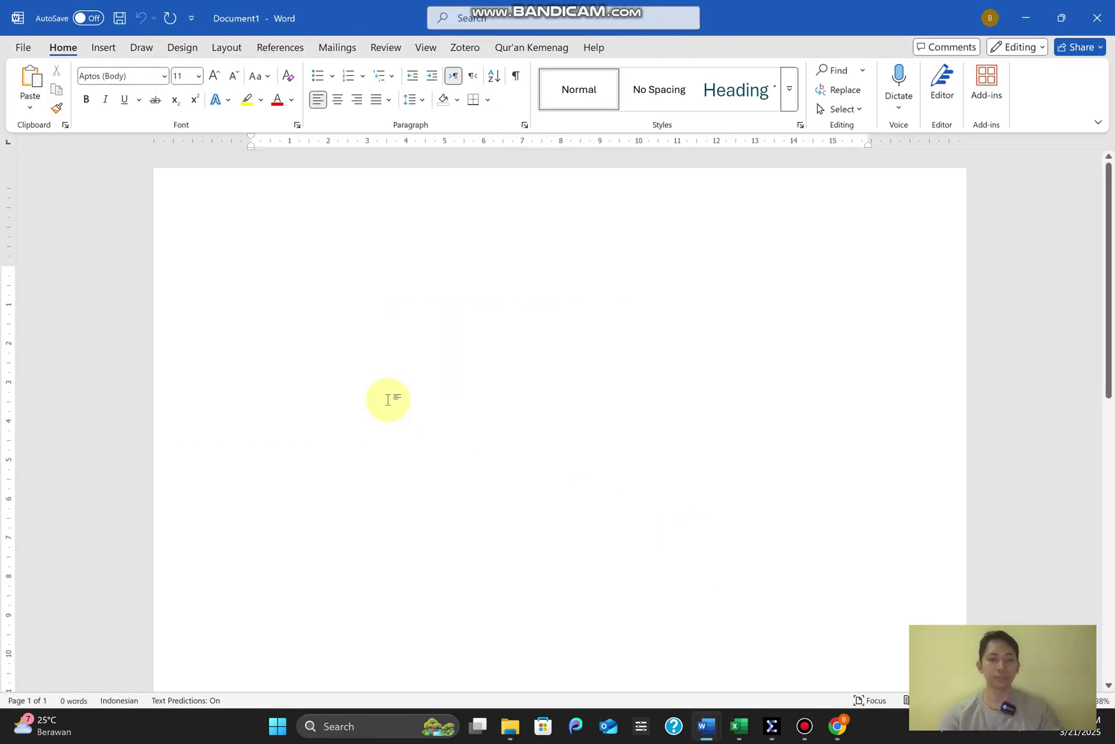
key(ctrl+v)
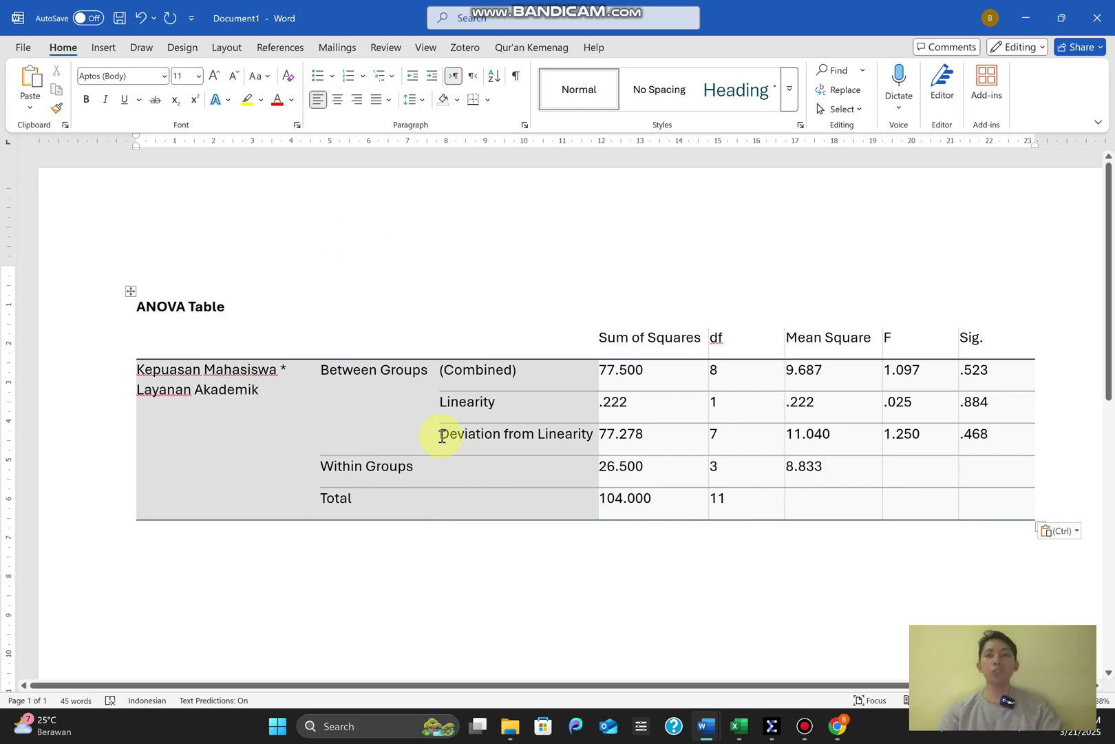
- Examine the Sig. value in the Deviation from Linearity row of the ANOVA table
drag(441, 436, 578, 436)
click(975, 339)
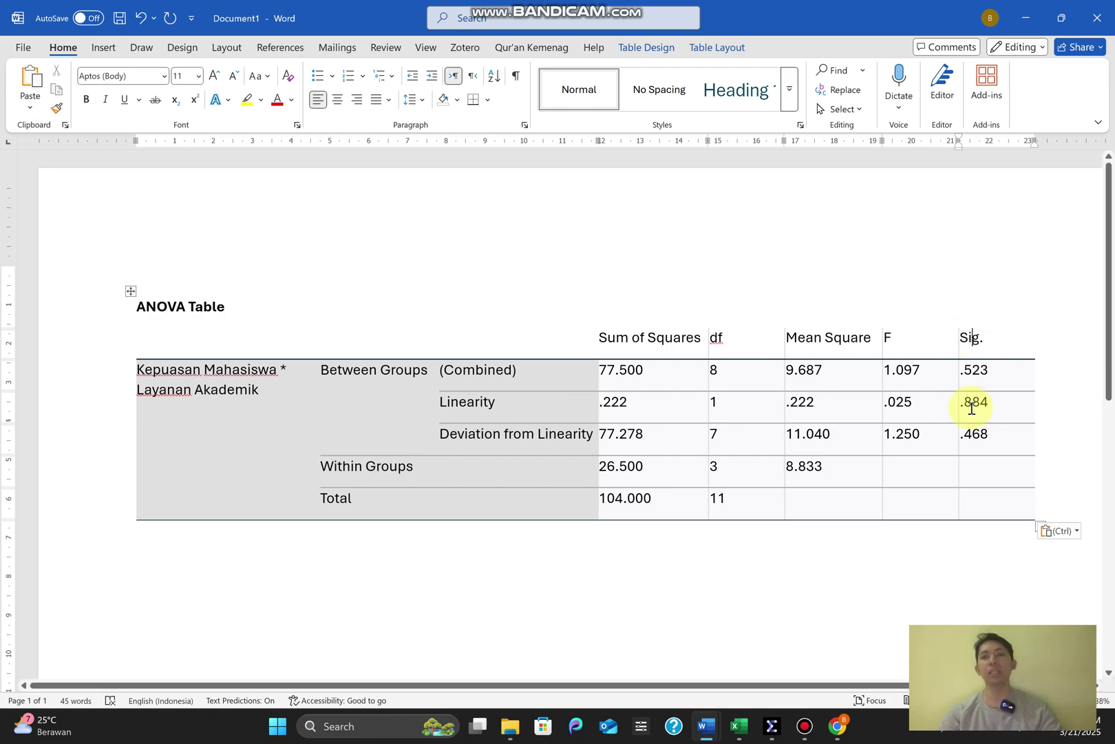
drag(961, 438, 991, 436)
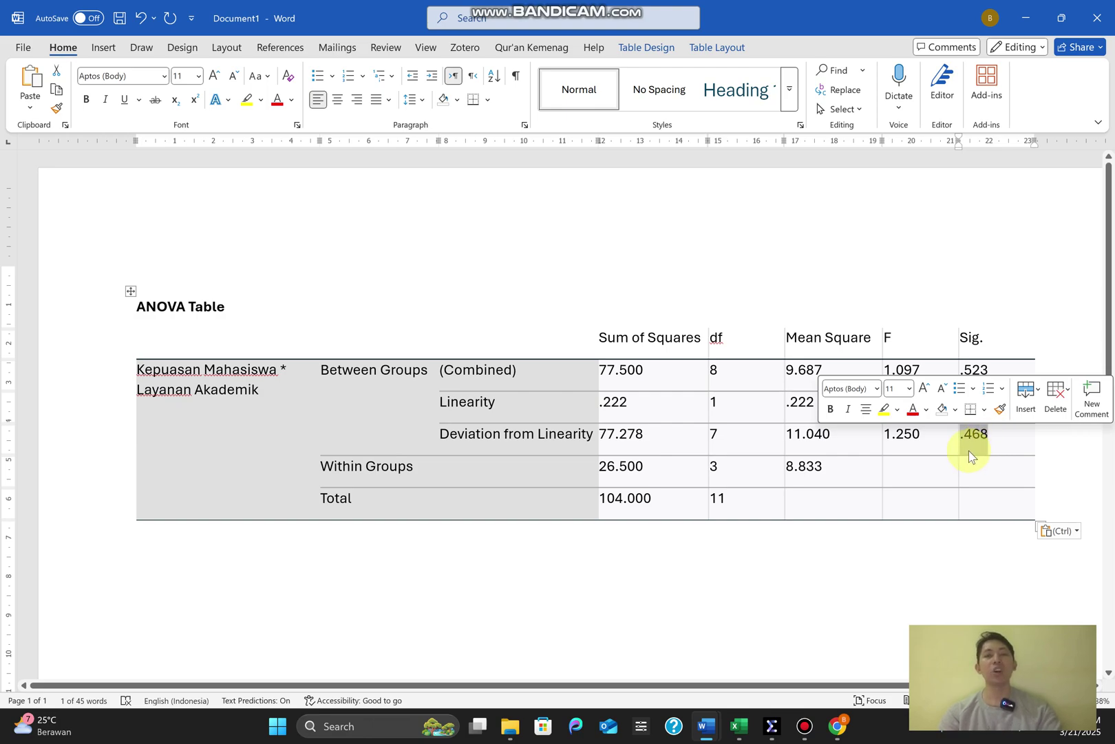
- Check the F value for Deviation from Linearity and its between- and within-groups df, and switch to the F distribution table in Chrome
click(935, 440)
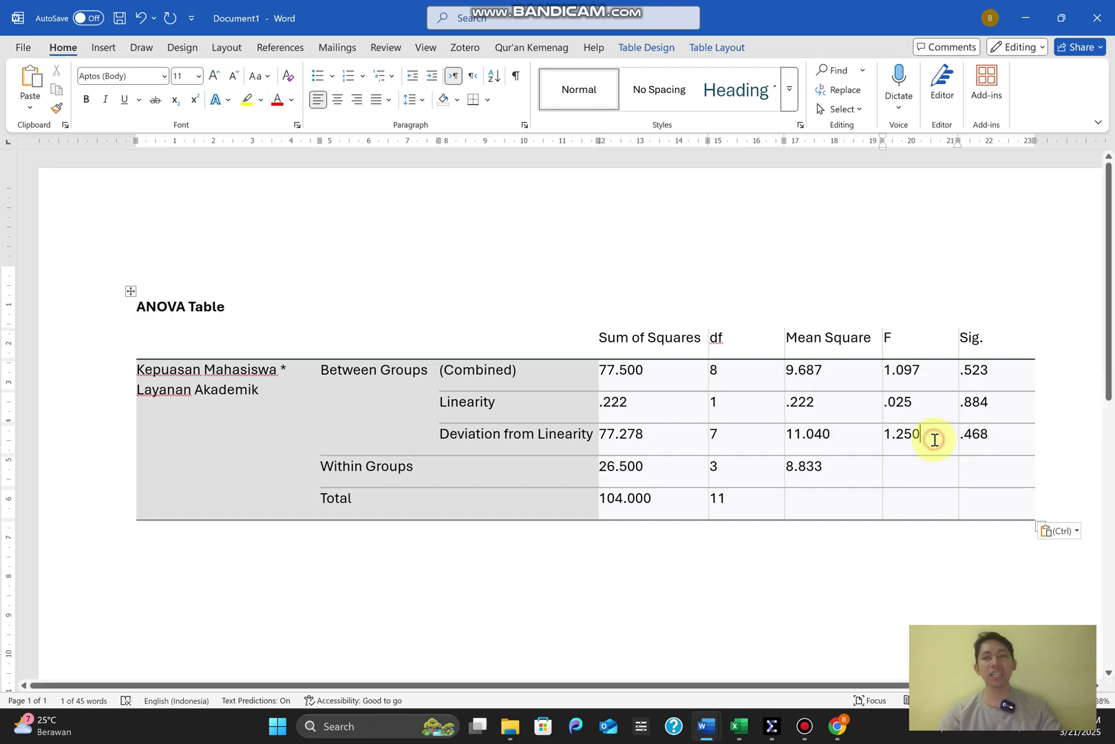
double_click(889, 337)
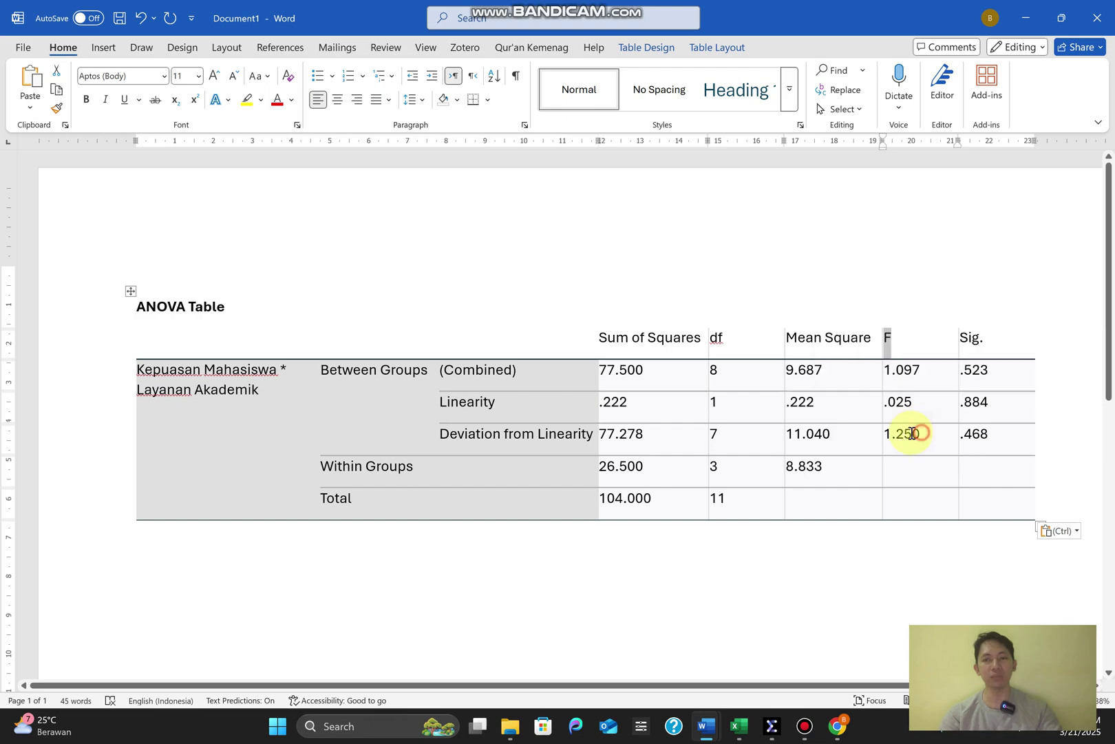
drag(922, 432, 888, 432)
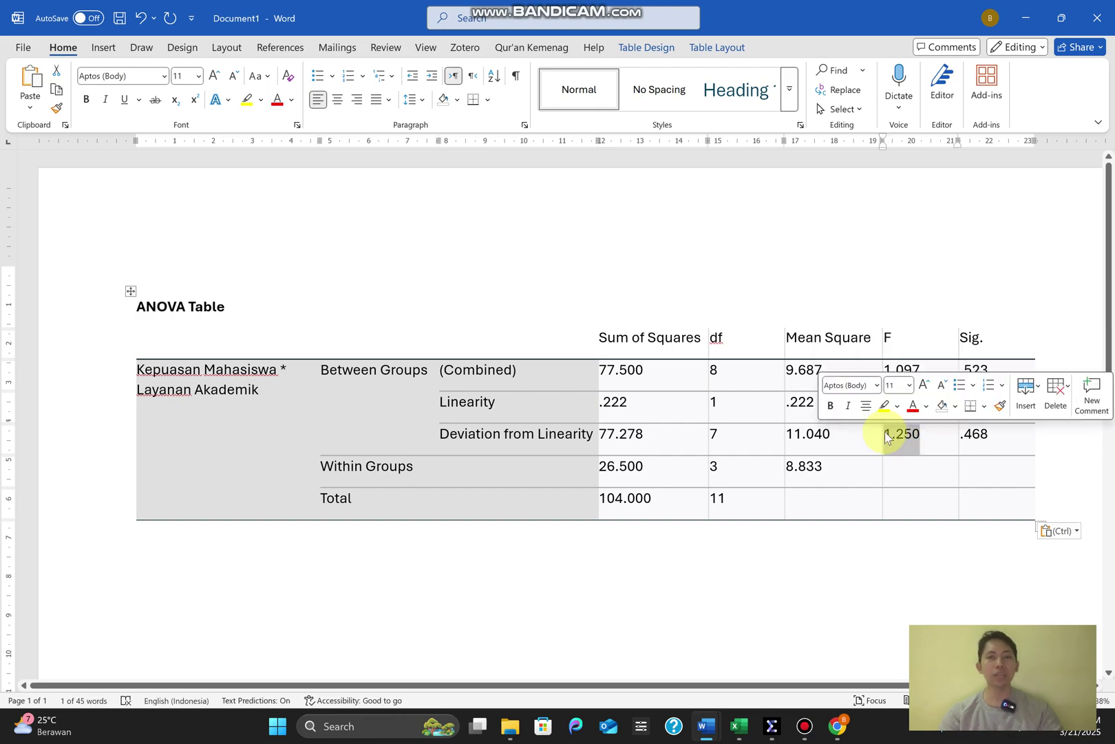
click(716, 434)
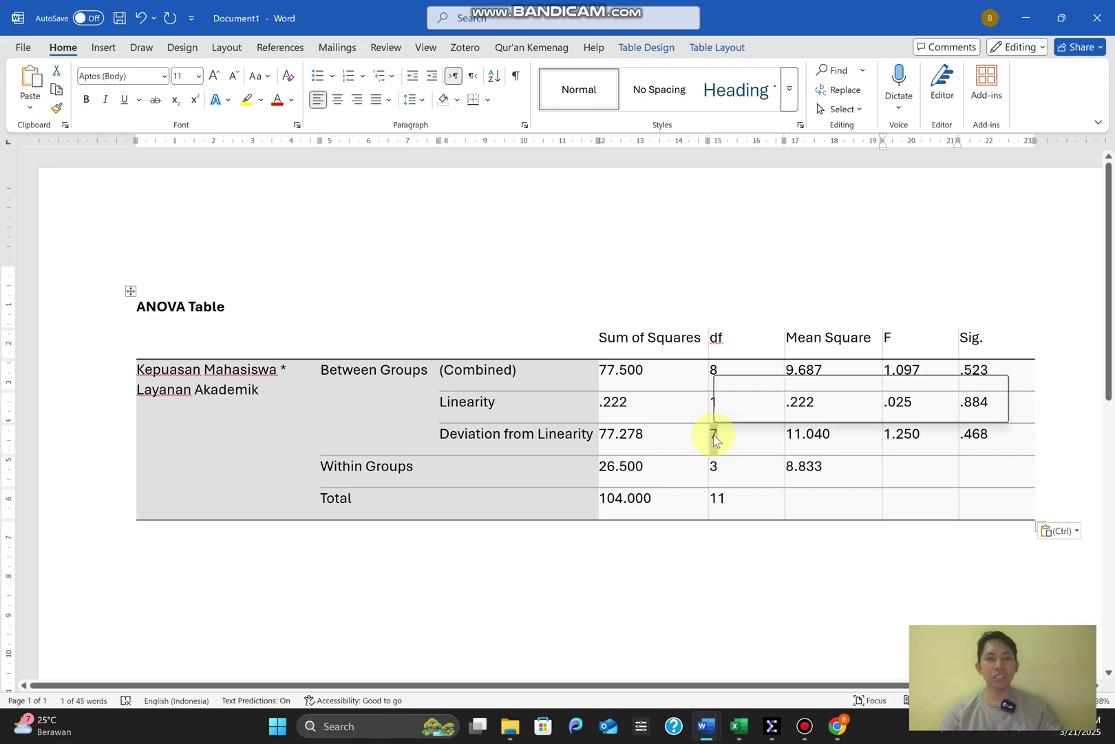
double_click(712, 468)
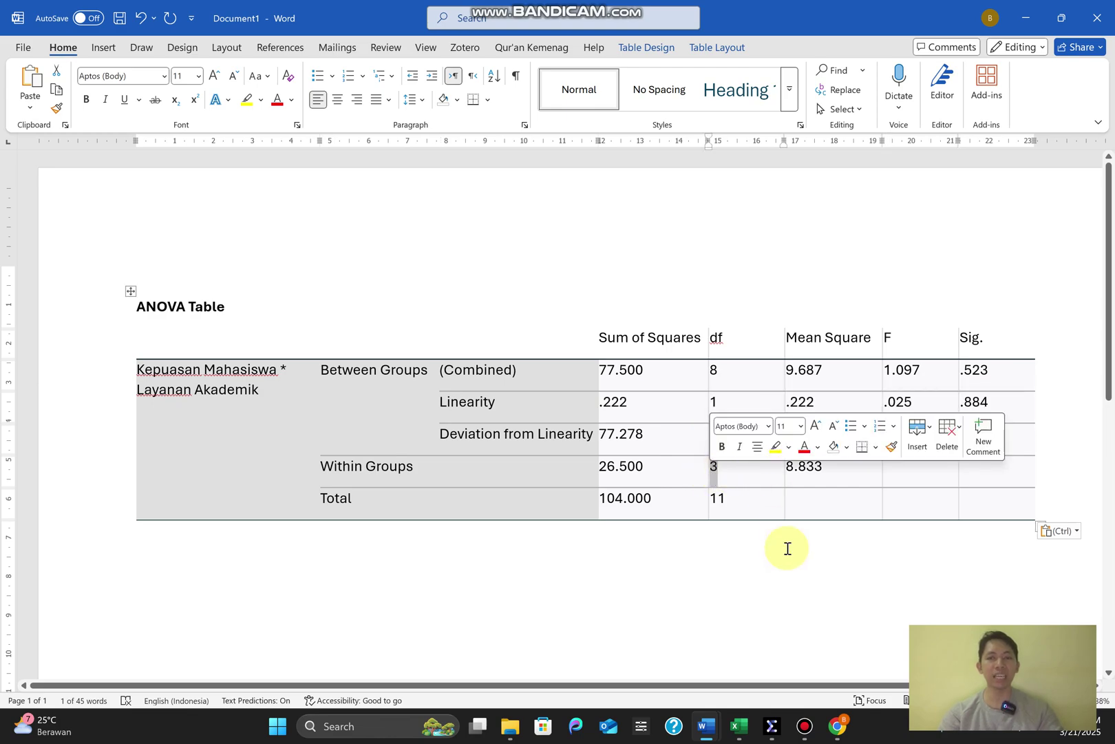
click(840, 735)
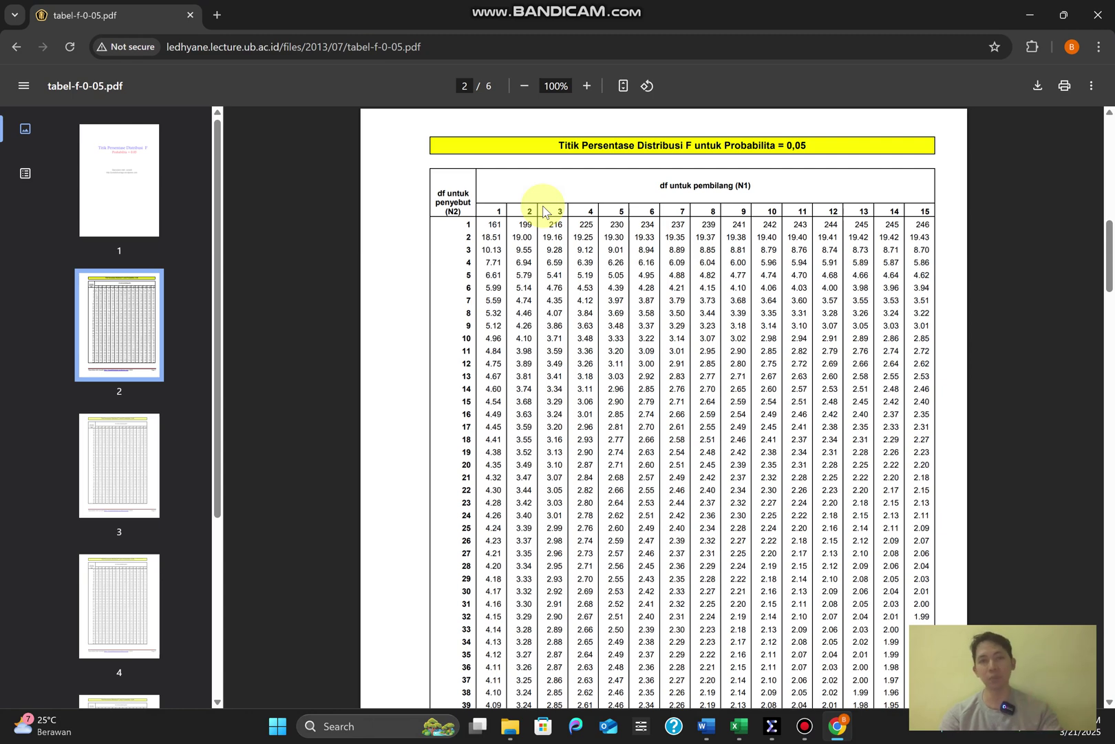
- Recheck the df values in Word's ANOVA table and look up the F table value in Chrome for numerator df 7 and denominator df 3
drag(495, 211, 731, 210)
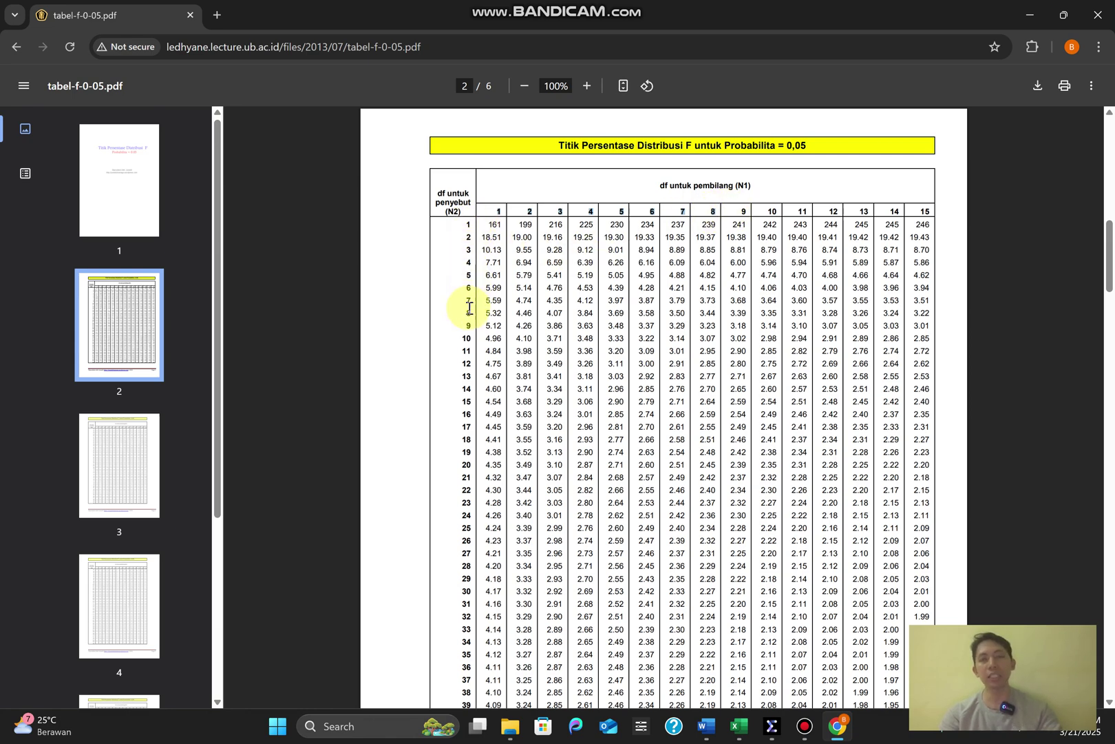
click(706, 726)
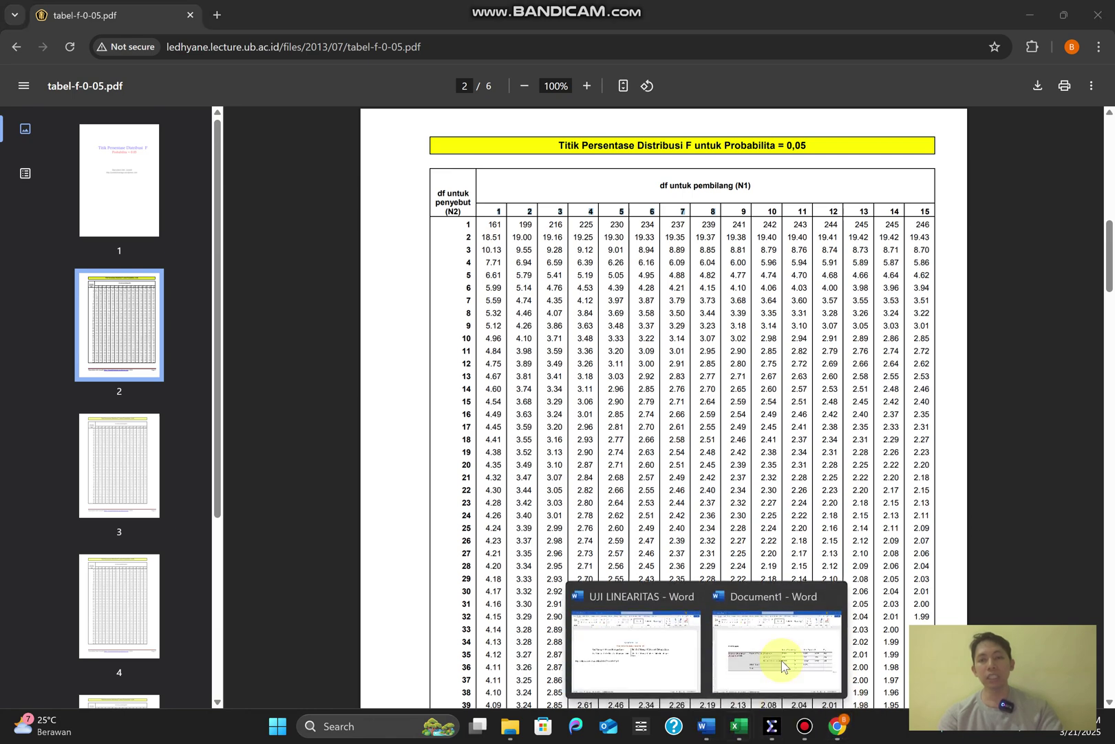
mouse_move(781, 661)
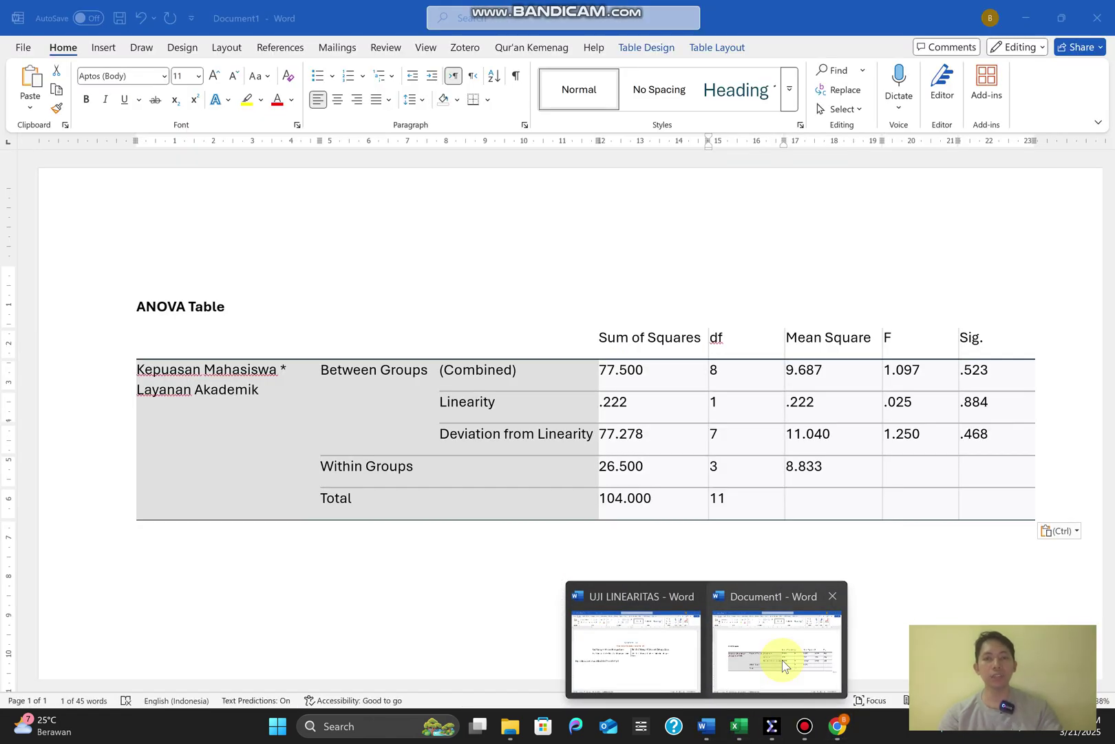
click(783, 659)
click(721, 436)
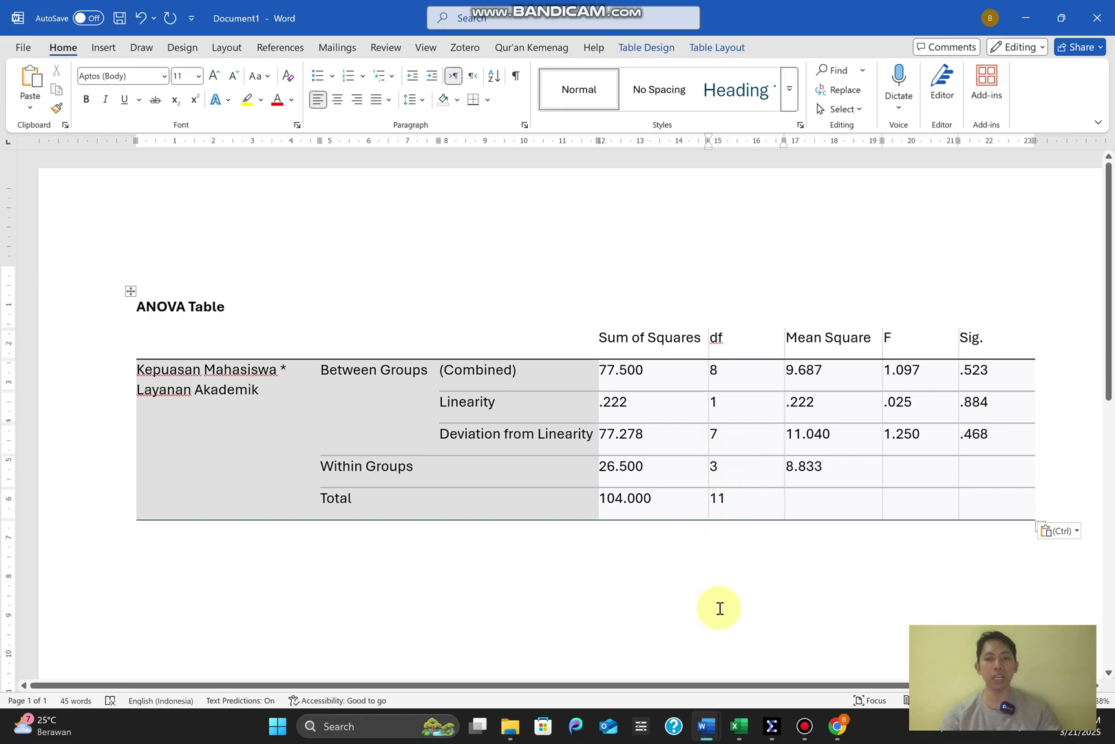
click(838, 725)
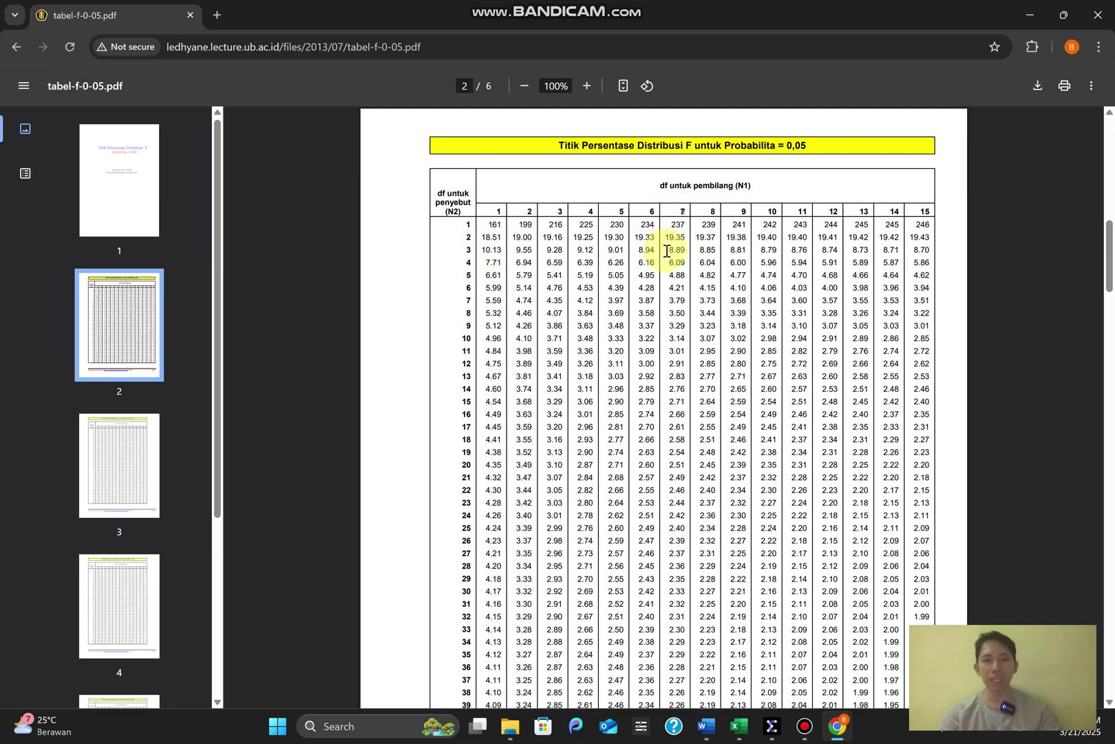
scroll(683, 257, up, 5)
click(700, 252)
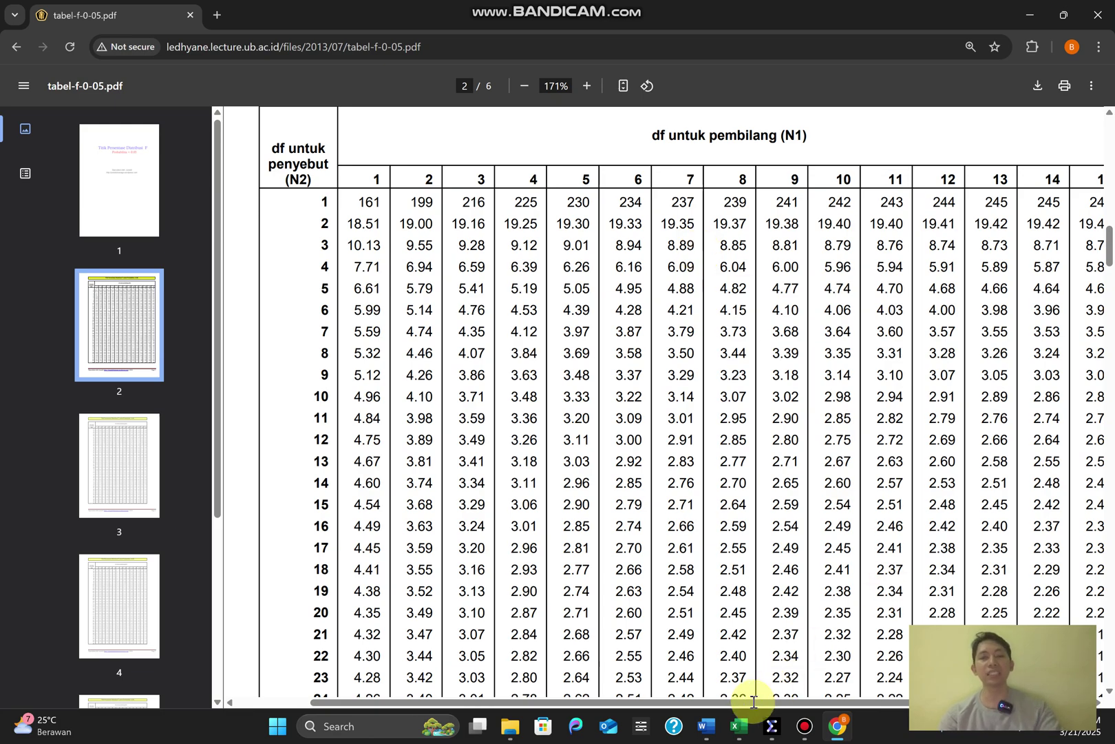
- Read the F Hitung versus F Tabel criteria in the UJI LINEARITAS Word document, and return to the F table in Chrome
mouse_move(706, 725)
click(648, 655)
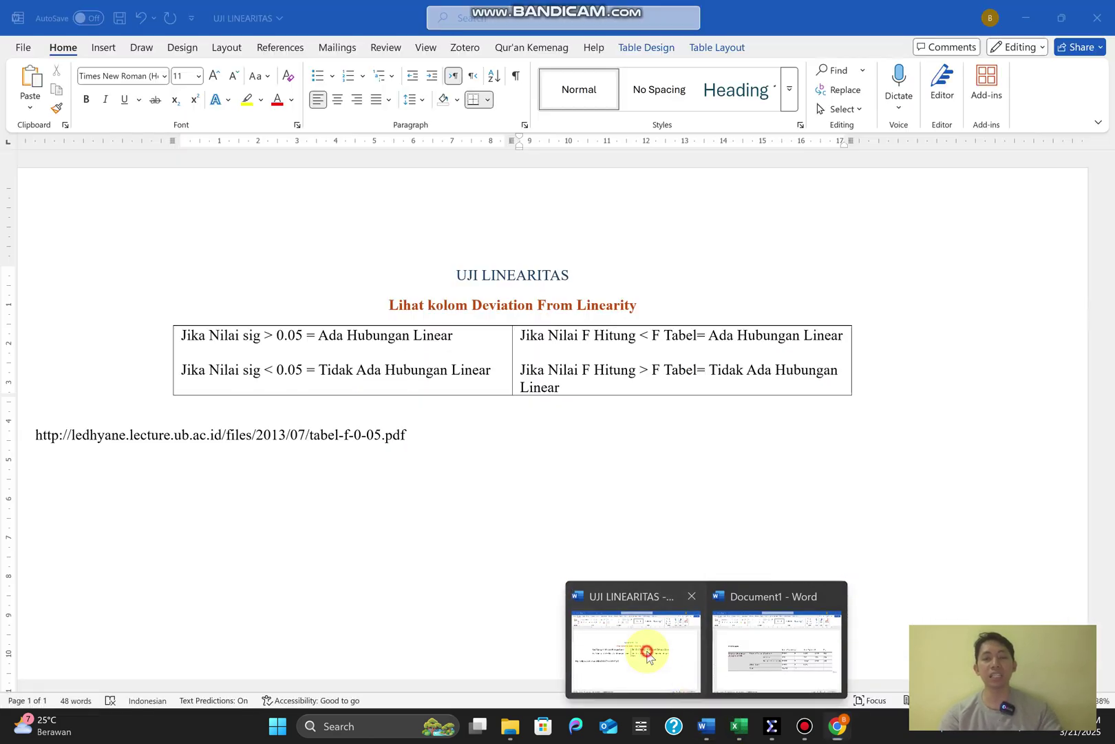
click(531, 335)
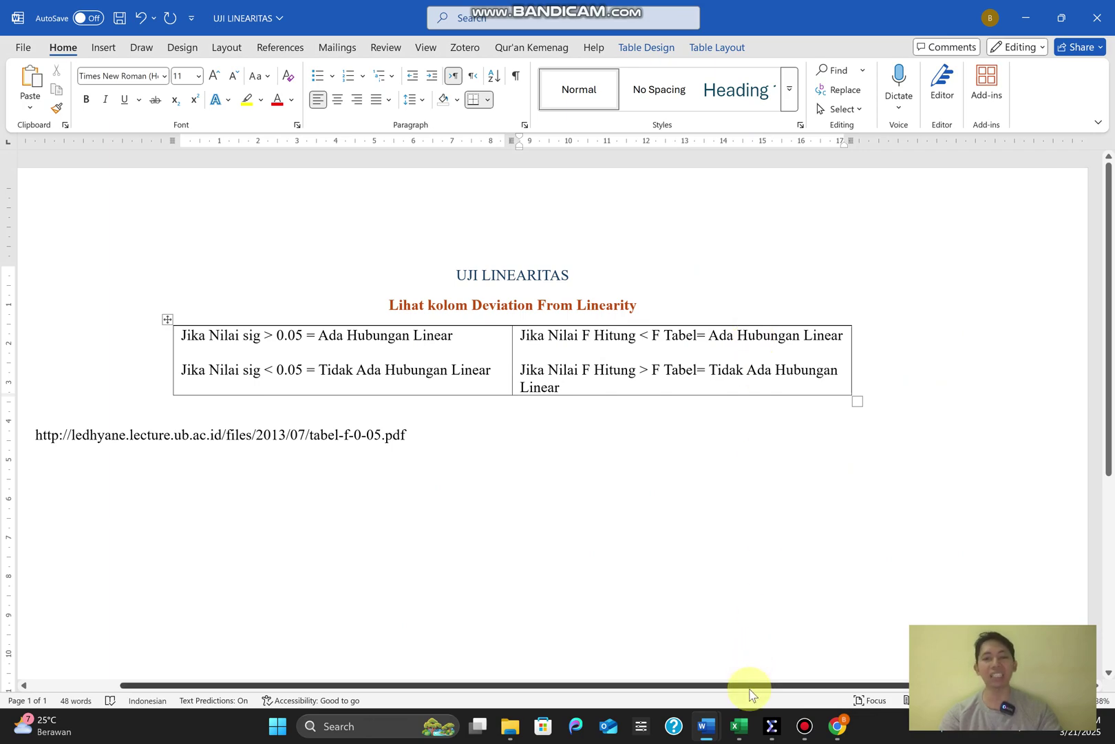
mouse_move(837, 734)
click(845, 663)
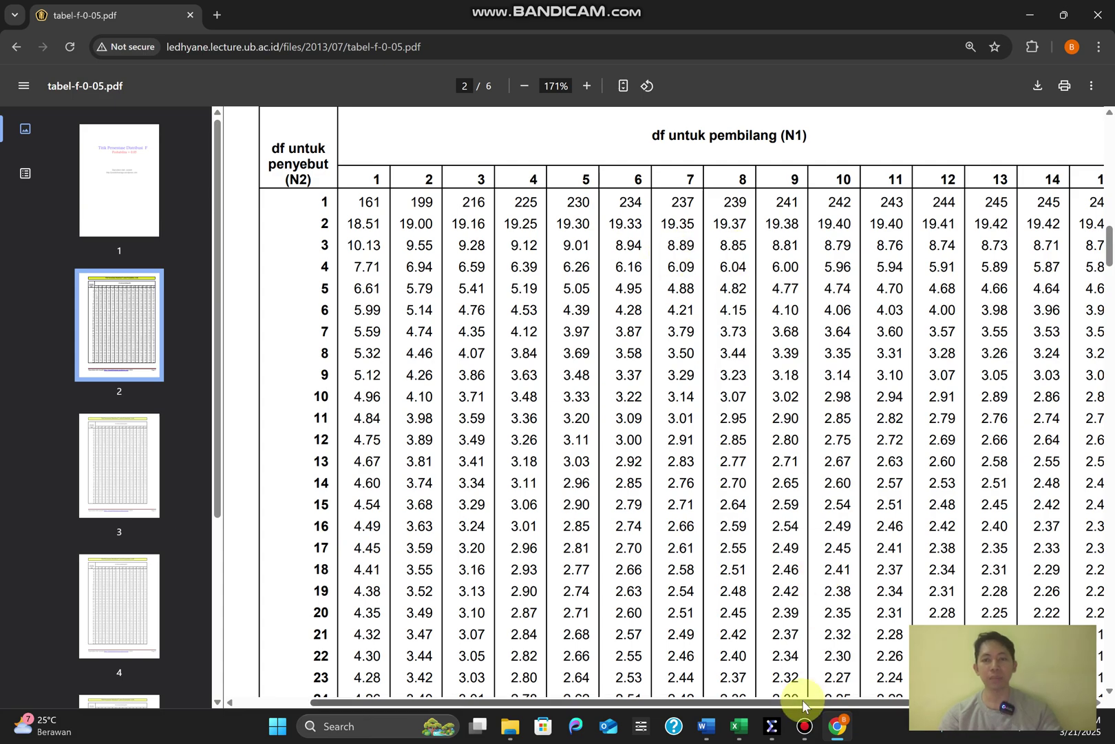
- Switch to the ANOVA table in the Word file Document1 and check the F value for Deviation from Linearity
mouse_move(716, 731)
click(765, 662)
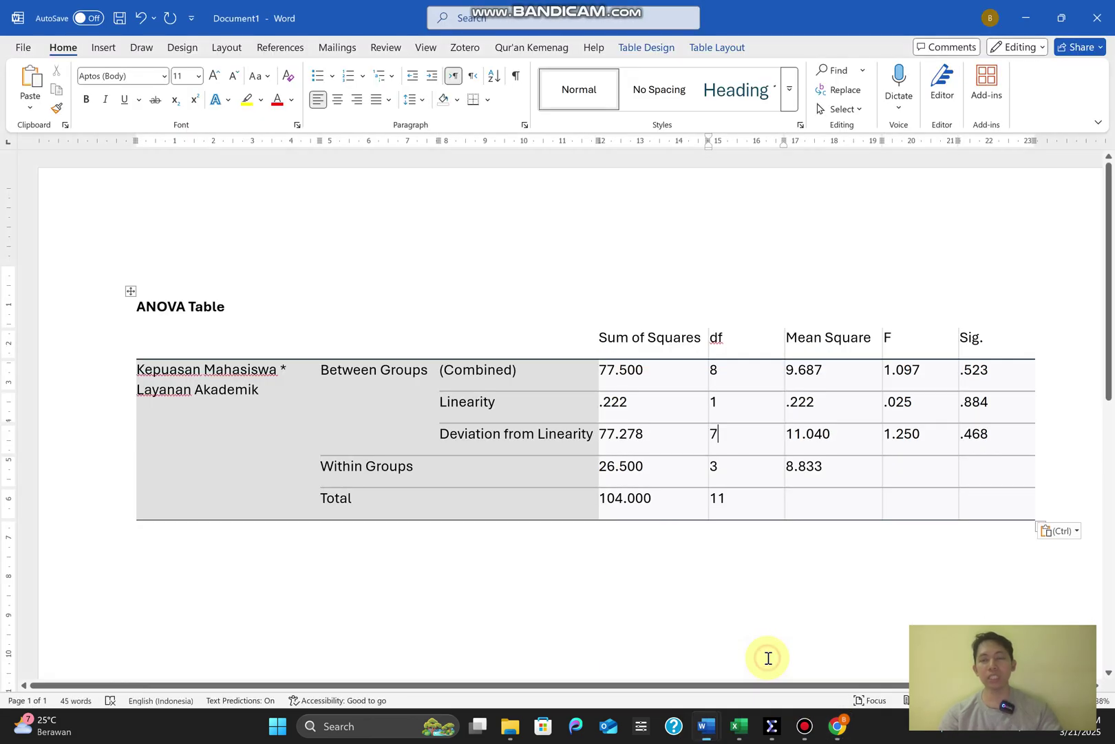
drag(926, 433, 884, 434)
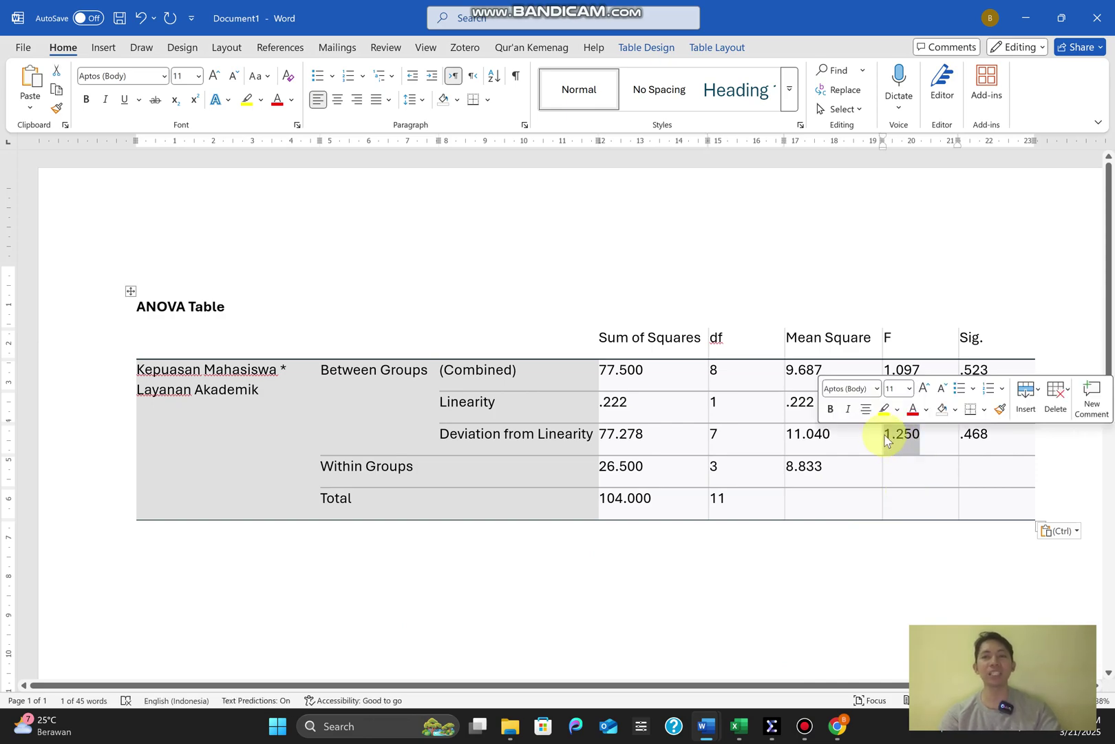
click(891, 440)
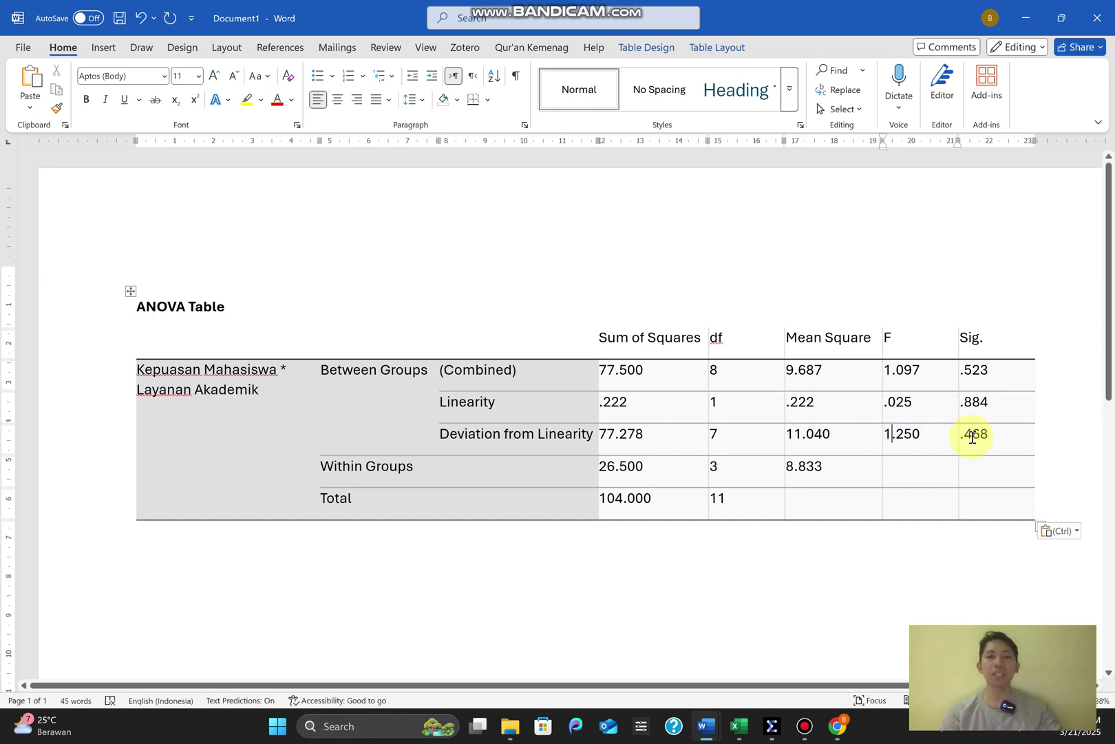
- Review the Sig. value alongside the F value in the Deviation from Linearity row to interpret the linearity result
drag(1015, 434, 935, 445)
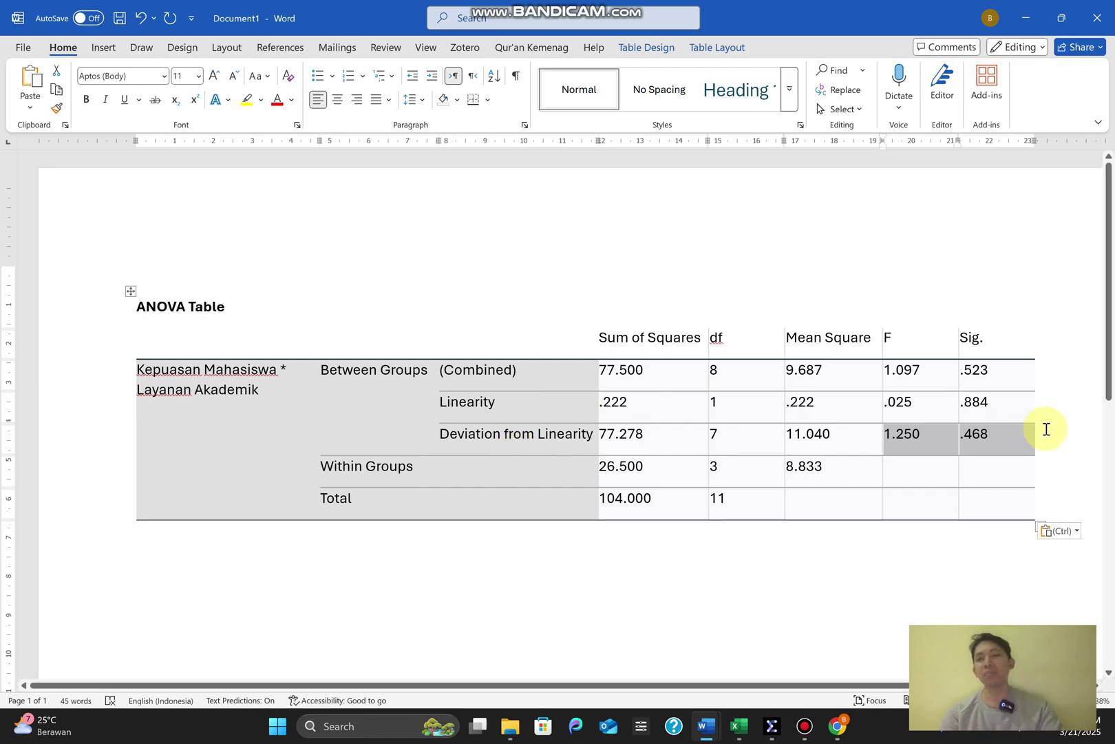
click(1002, 435)
click(983, 335)
drag(995, 362, 966, 446)
click(998, 431)
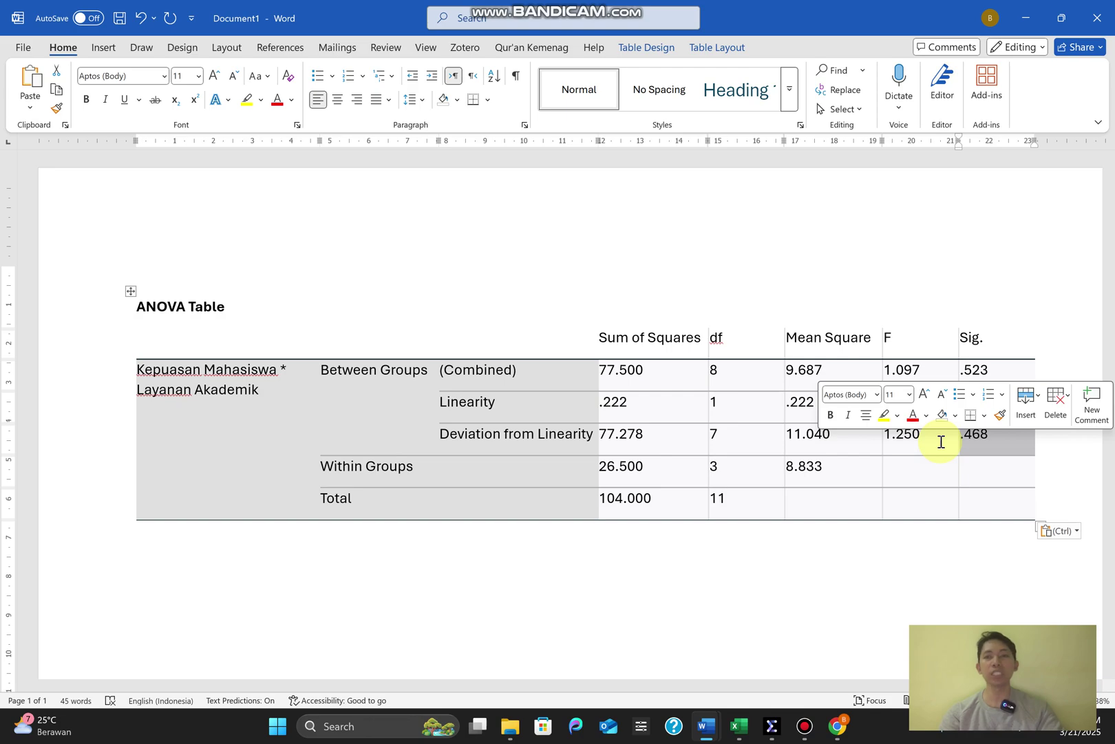
click(941, 442)
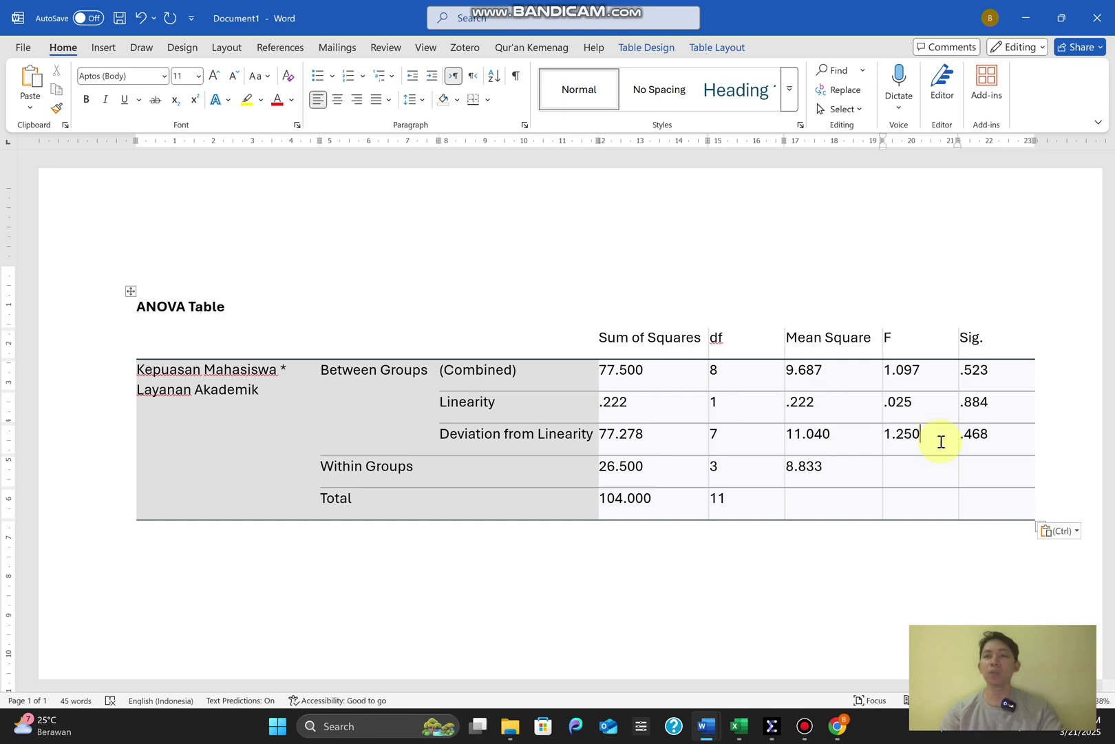